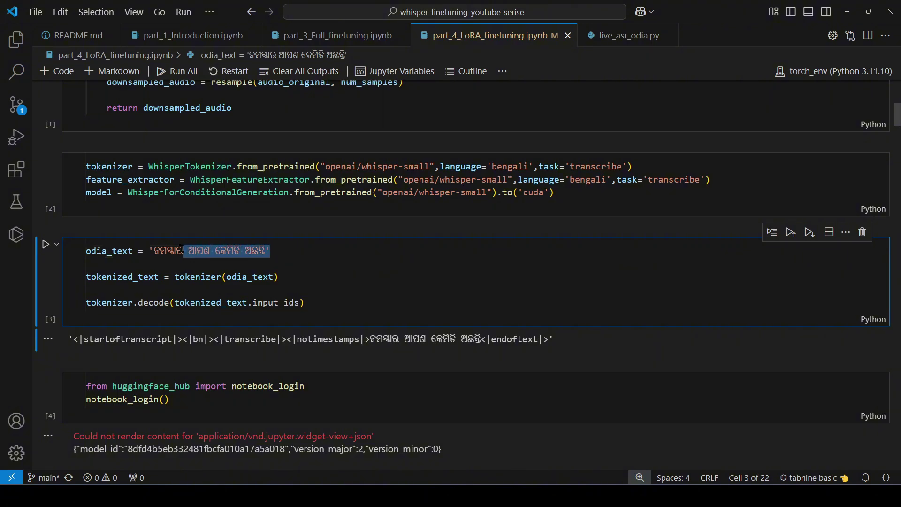
pyautogui.moveTo(183, 251); pyautogui.dragTo(149, 247)
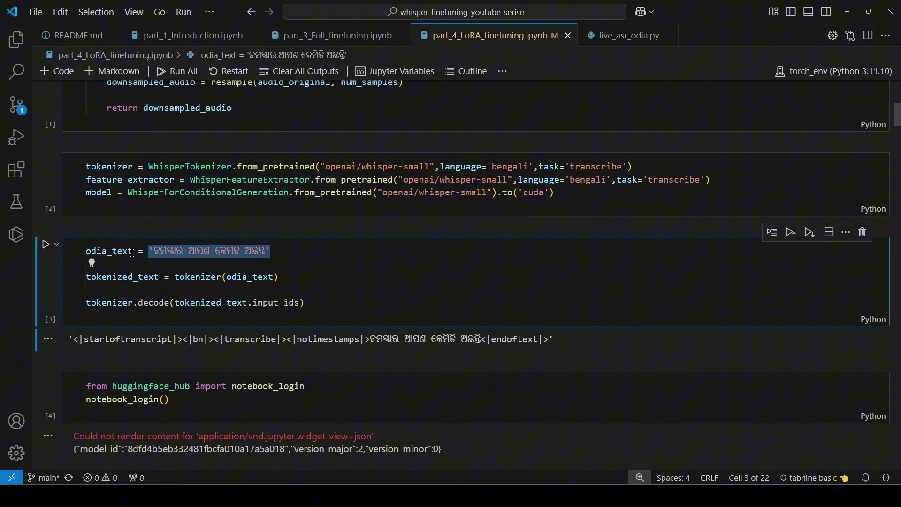
pyautogui.moveTo(175, 277); pyautogui.dragTo(282, 278)
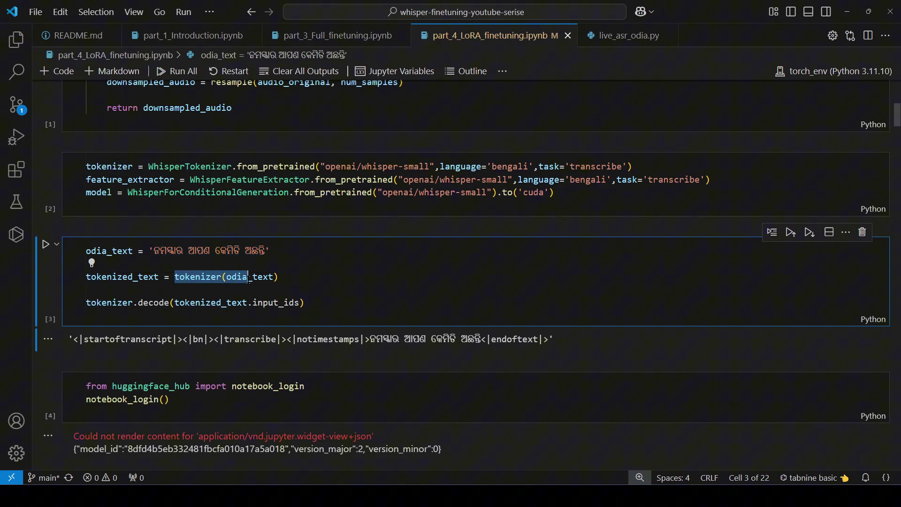
pyautogui.moveTo(91, 168); pyautogui.dragTo(144, 167)
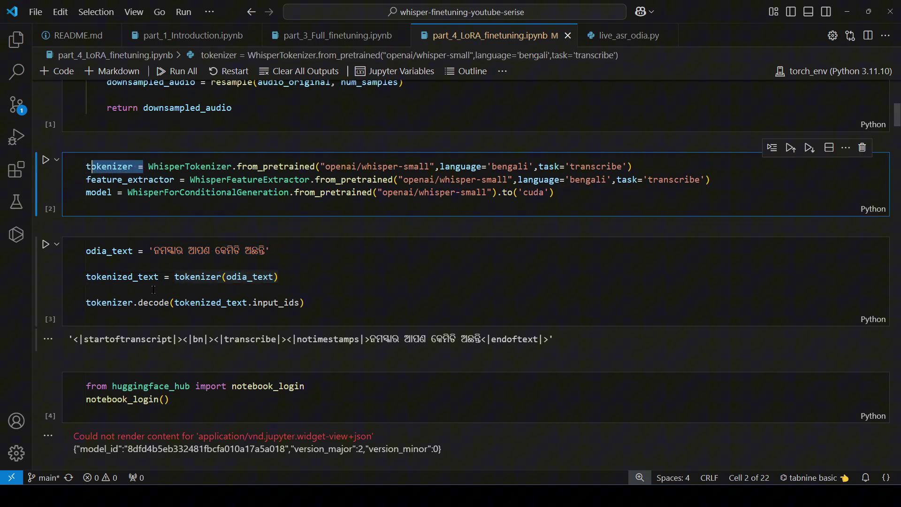
pyautogui.click(174, 303)
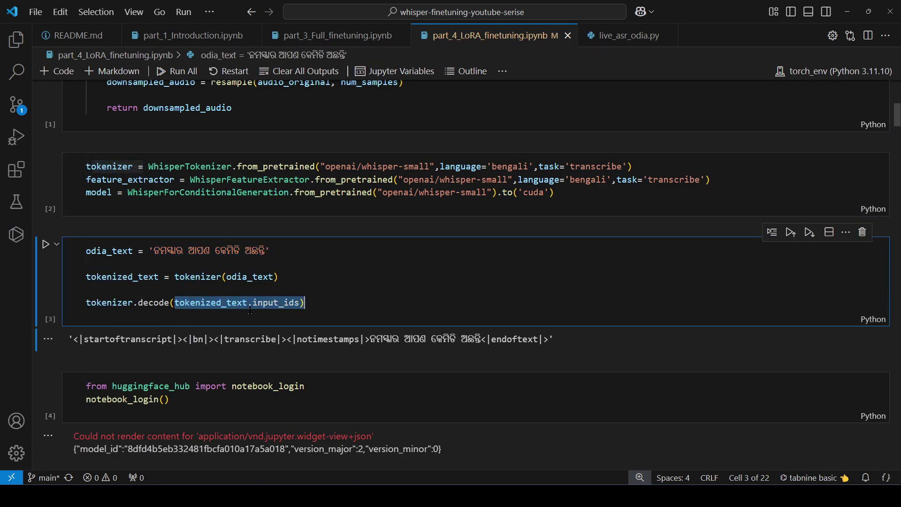
pyautogui.hotkey('shift', 'Left')
pyautogui.click(86, 303)
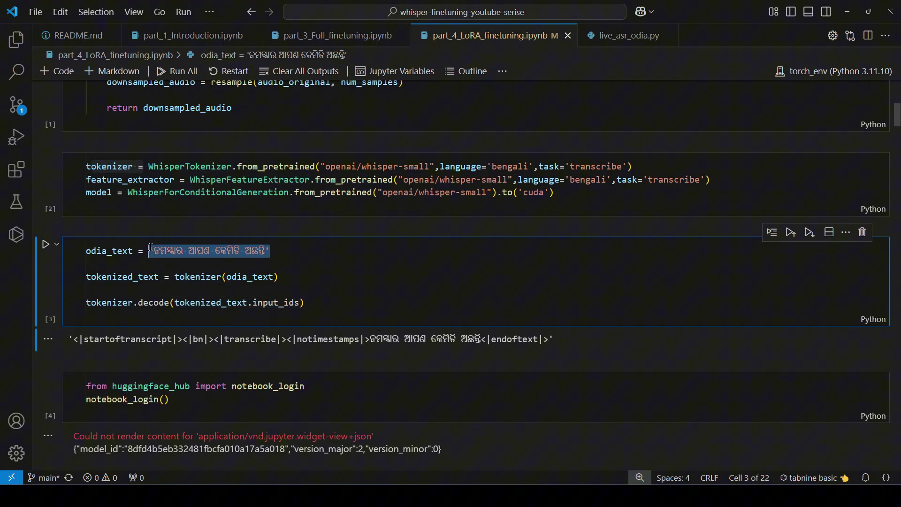
pyautogui.doubleClick(209, 250)
pyautogui.moveTo(370, 339); pyautogui.dragTo(483, 340)
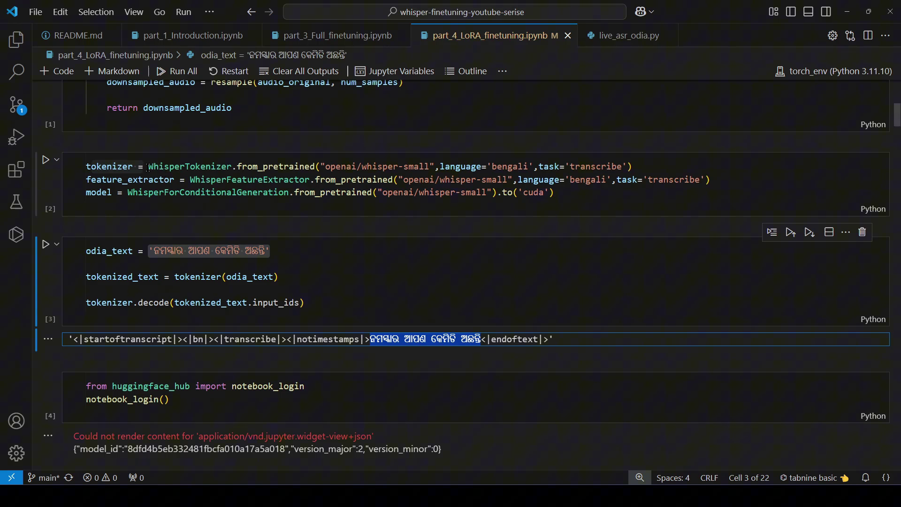
pyautogui.moveTo(149, 166); pyautogui.dragTo(233, 166)
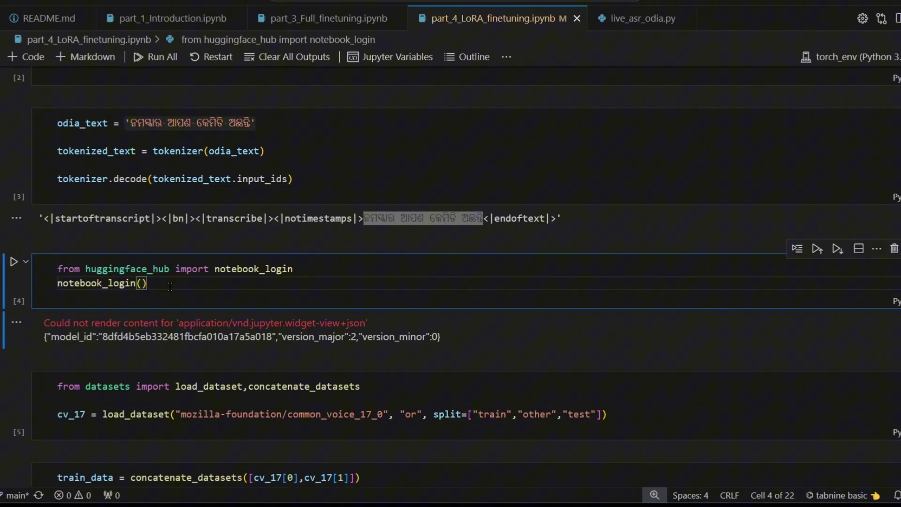
pyautogui.moveTo(149, 284); pyautogui.dragTo(55, 269)
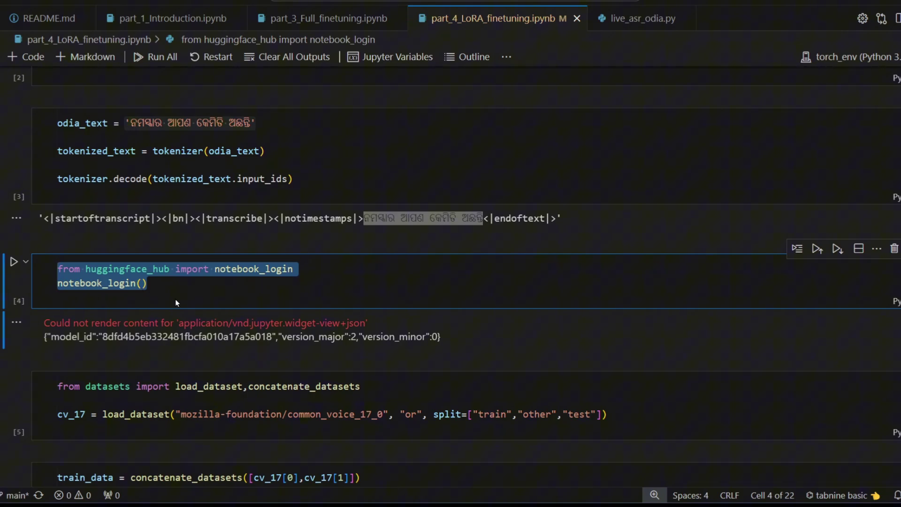
pyautogui.click(155, 285)
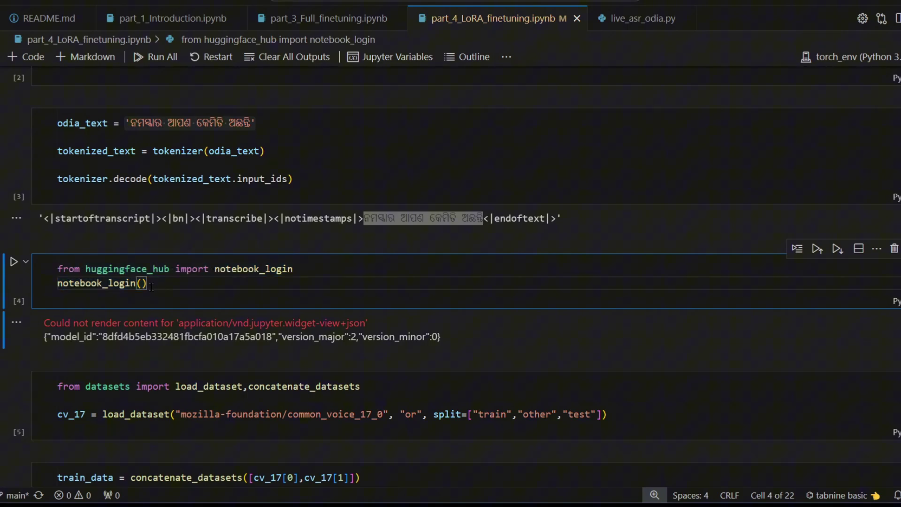
pyautogui.moveTo(147, 284); pyautogui.dragTo(58, 270)
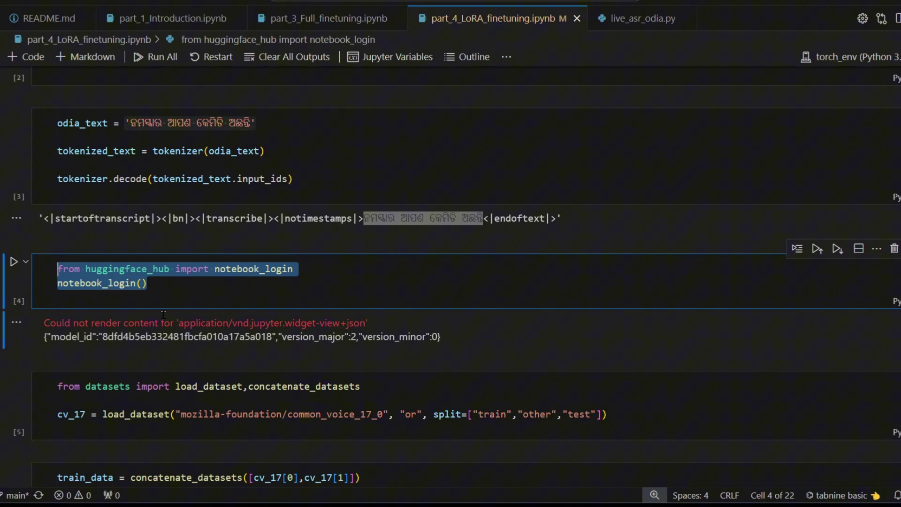
# On Hugging Face, confirm the password, create a write token named 'youtube', and copy it.
pyautogui.hotkey('alt', 'Tab')
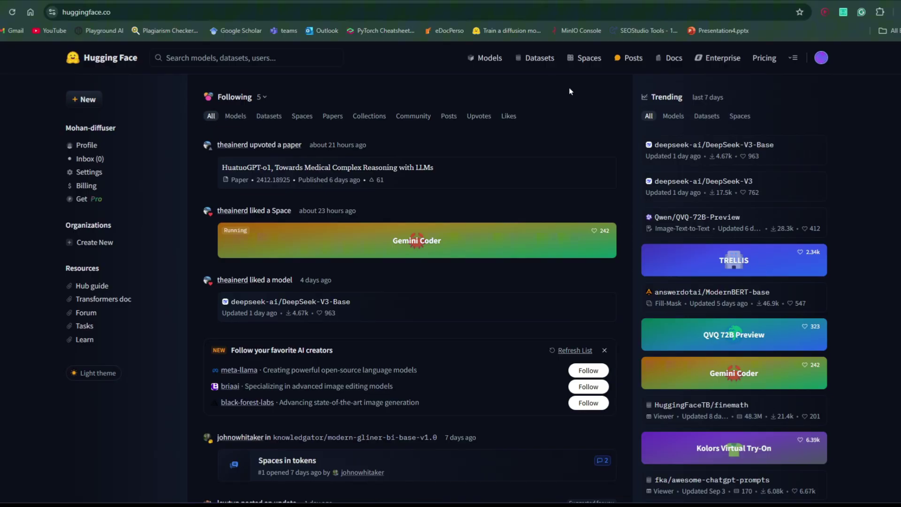
pyautogui.click(819, 59)
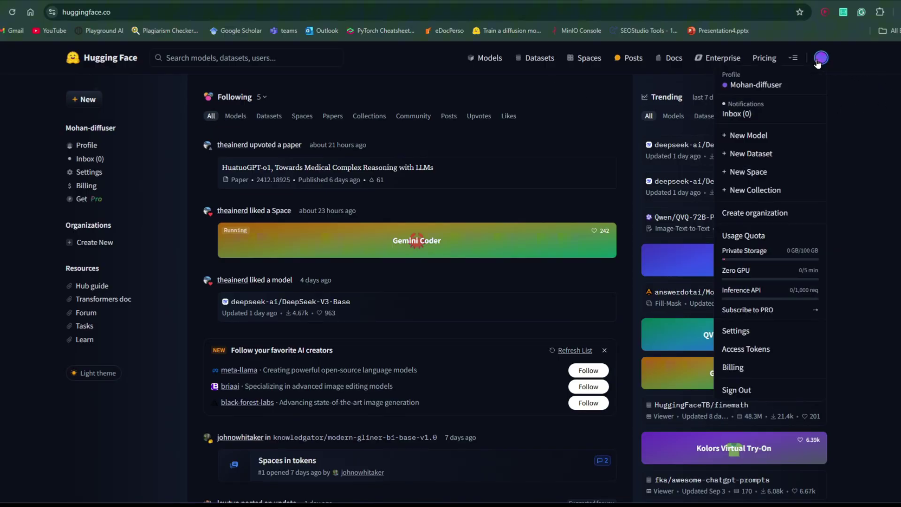
pyautogui.click(759, 351)
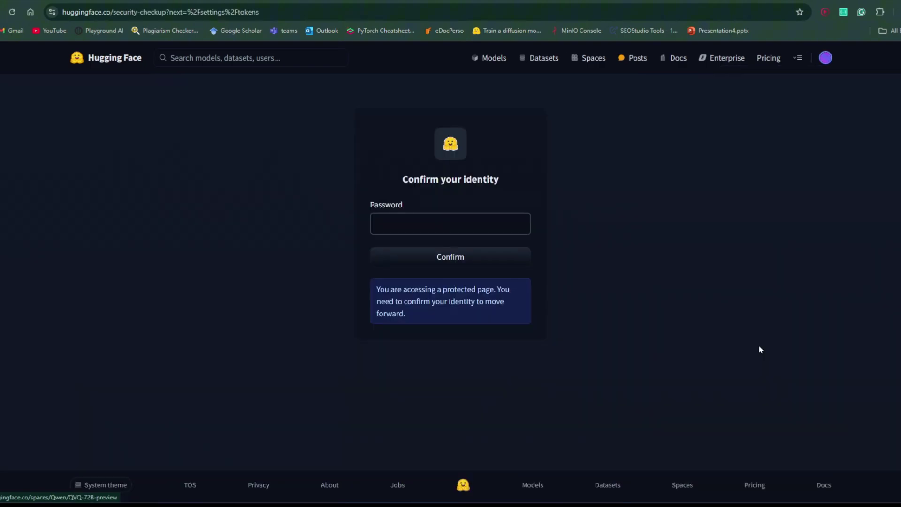
pyautogui.click(467, 258)
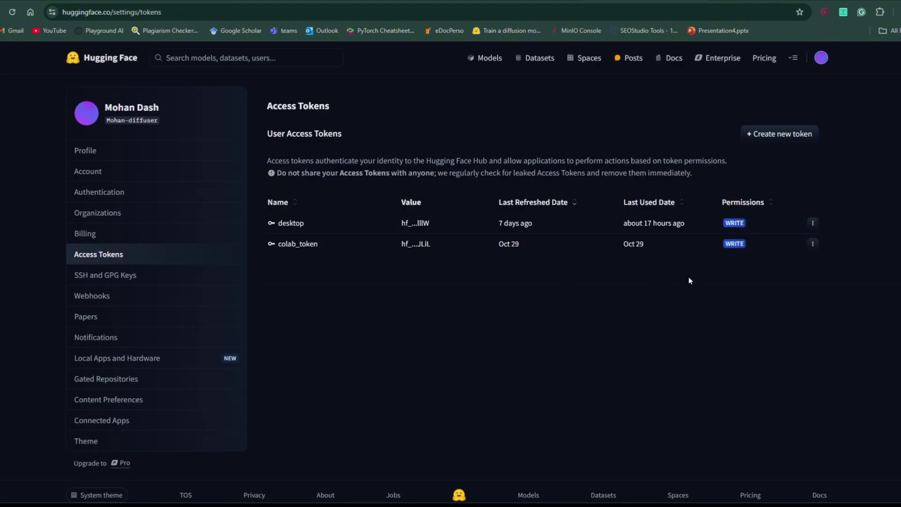
pyautogui.click(771, 136)
pyautogui.click(363, 152)
pyautogui.click(396, 205)
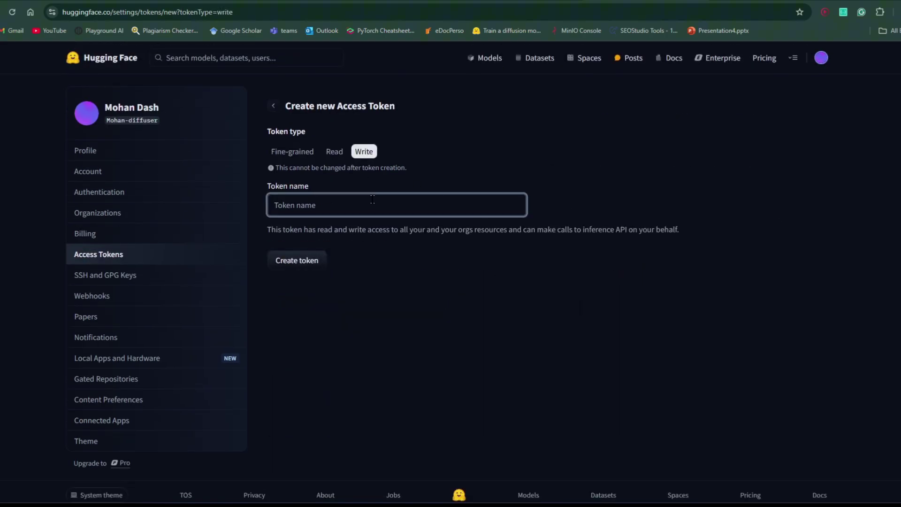
pyautogui.write('youtube')
pyautogui.click(298, 259)
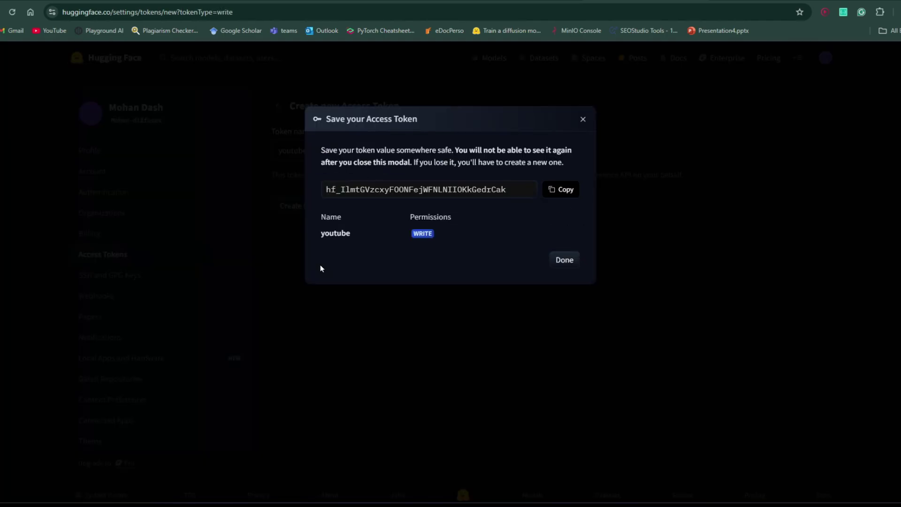
pyautogui.click(556, 192)
# Paste the copied token into the notebook's Hugging Face login widget and log in.
pyautogui.hotkey('alt', 'Tab')
pyautogui.scroll(-1, 124, 296)
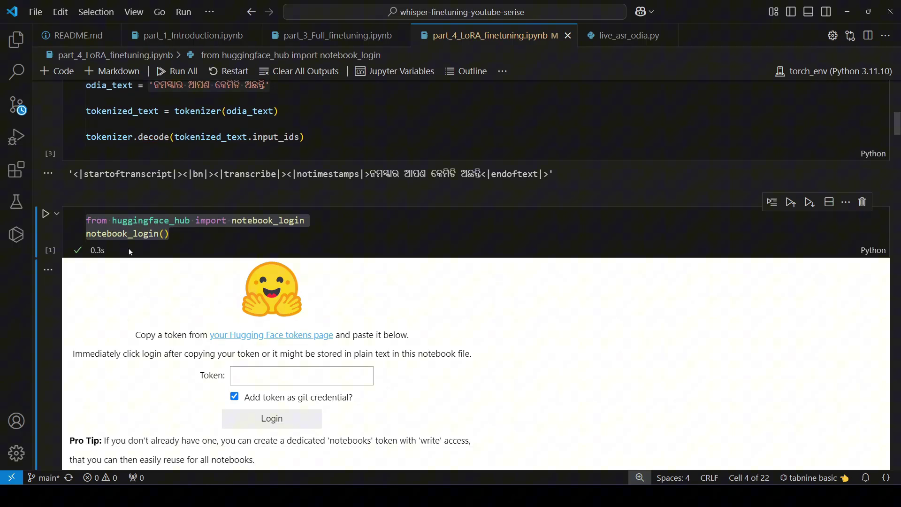
pyautogui.scroll(-1, 176, 261)
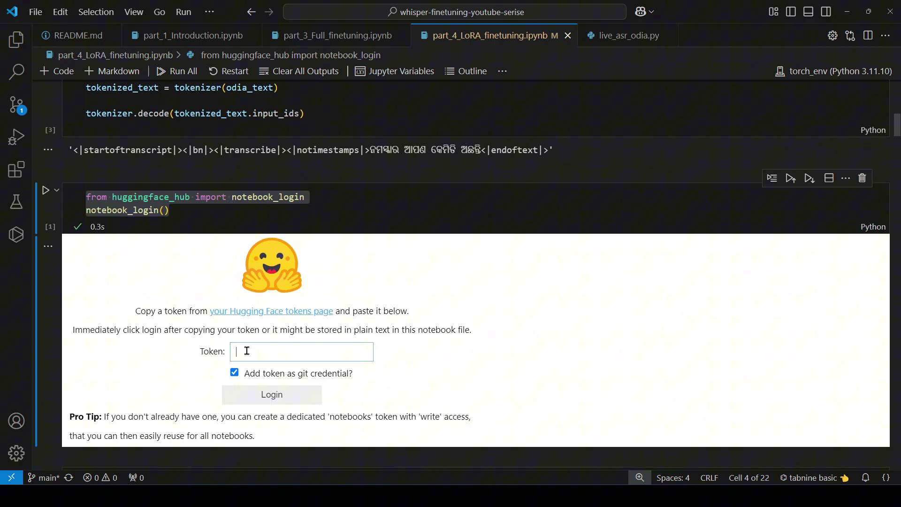
pyautogui.hotkey('ctrl', 'v')
pyautogui.click(272, 394)
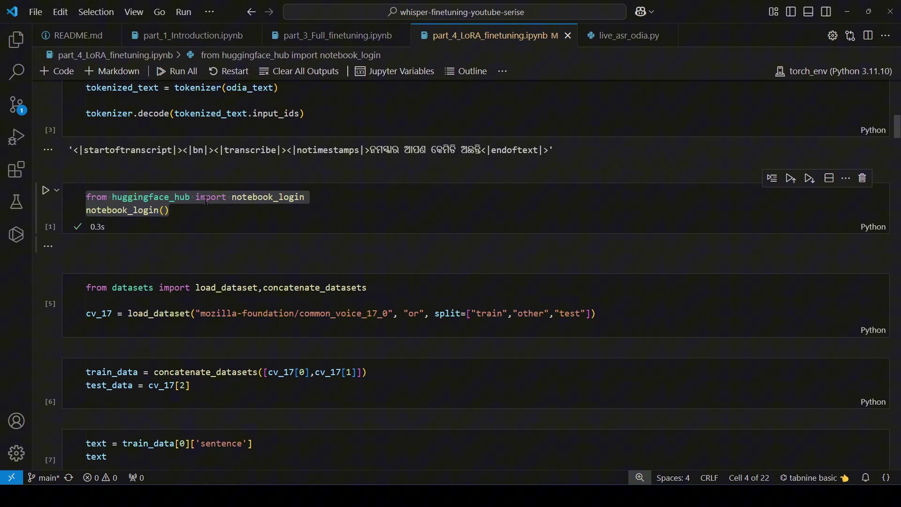
pyautogui.scroll(2, 290, 189)
pyautogui.scroll(2, 289, 189)
pyautogui.scroll(2, 290, 189)
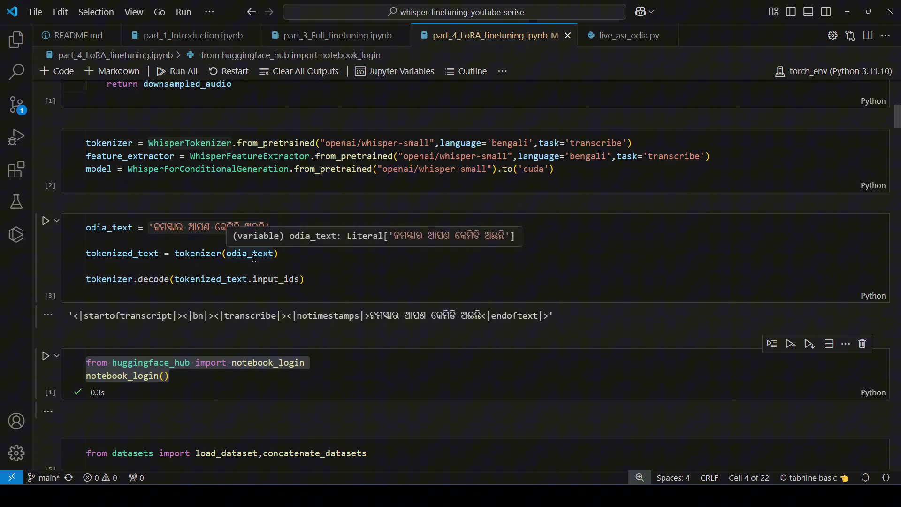
pyautogui.scroll(-2, 289, 233)
pyautogui.scroll(-2, 254, 259)
pyautogui.moveTo(210, 361); pyautogui.dragTo(391, 361)
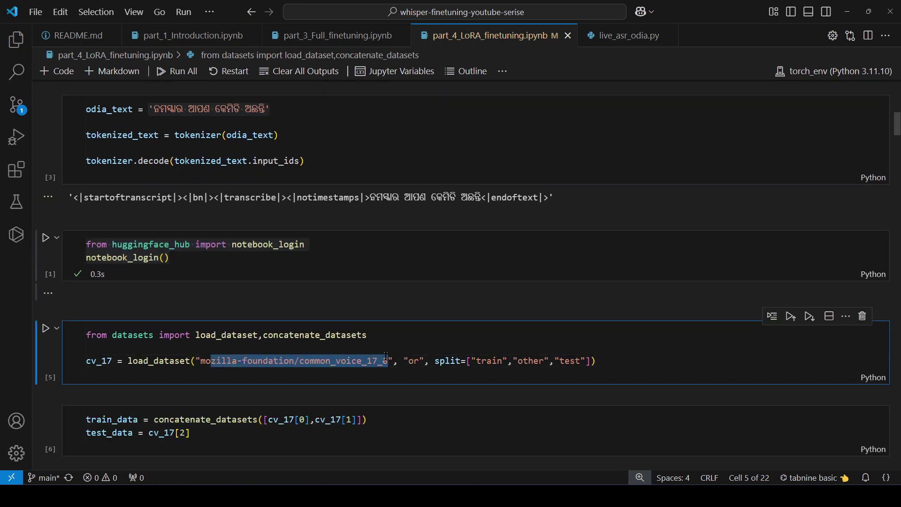
pyautogui.scroll(-2, 388, 356)
pyautogui.click(135, 201)
pyautogui.moveTo(86, 189); pyautogui.dragTo(595, 215)
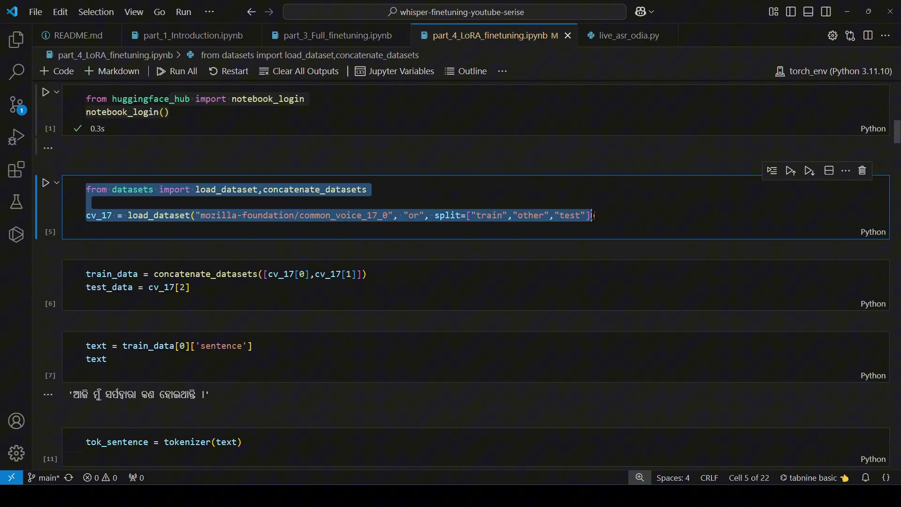
pyautogui.click(567, 194)
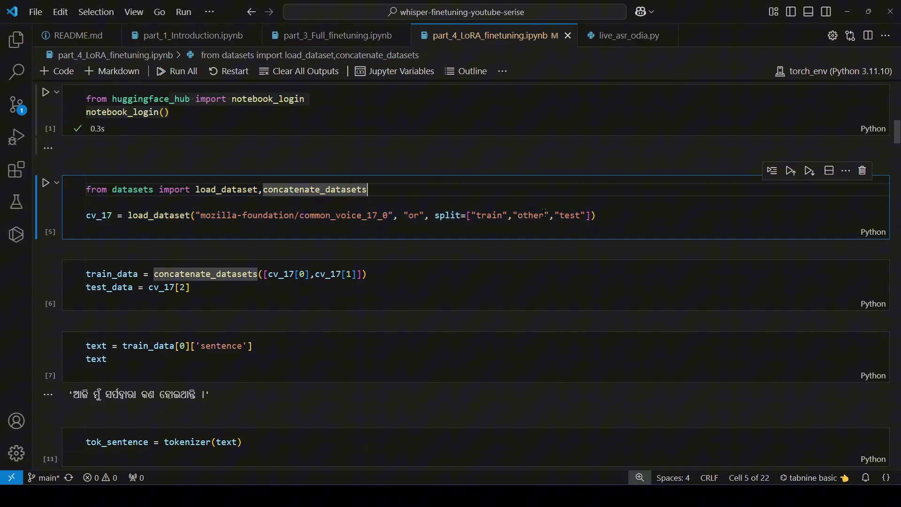
pyautogui.click(472, 215)
pyautogui.doubleClick(490, 215)
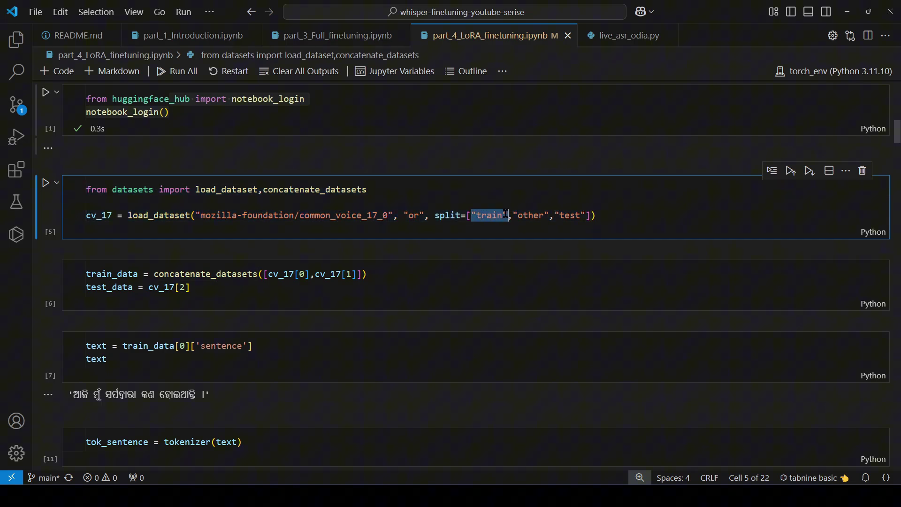
pyautogui.moveTo(511, 215); pyautogui.dragTo(546, 215)
pyautogui.doubleClick(569, 215)
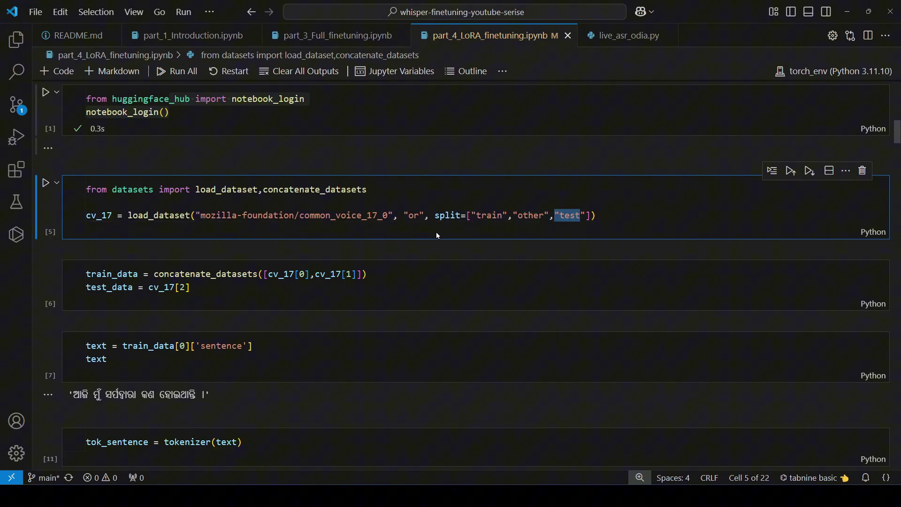
pyautogui.moveTo(476, 215); pyautogui.dragTo(544, 215)
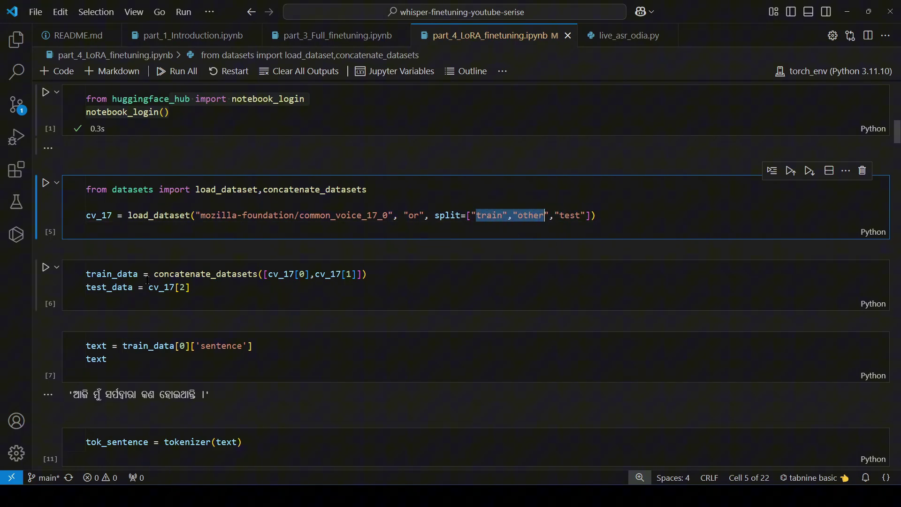
pyautogui.moveTo(139, 274); pyautogui.dragTo(87, 274)
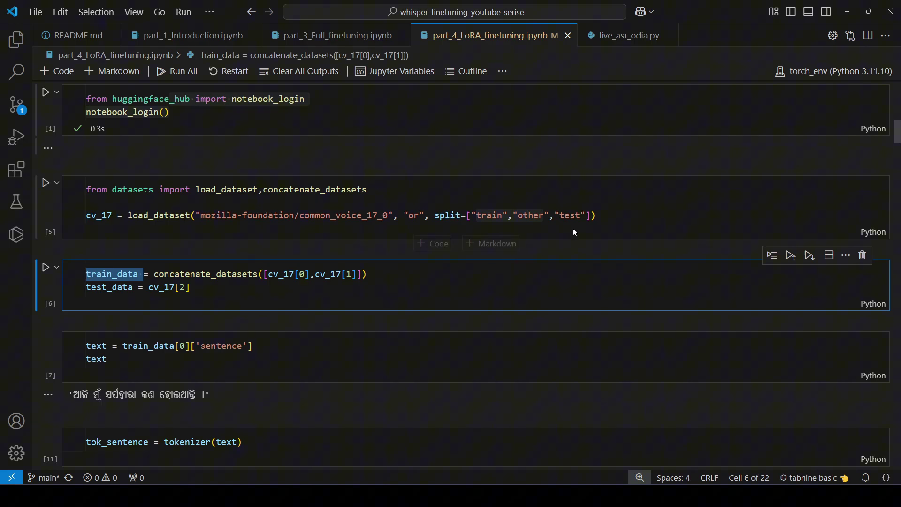
pyautogui.doubleClick(582, 215)
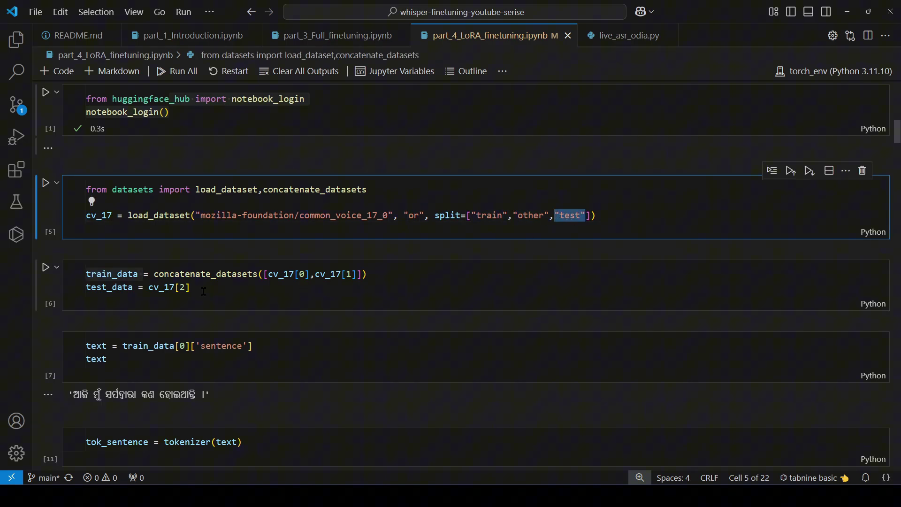
pyautogui.moveTo(190, 288); pyautogui.dragTo(78, 284)
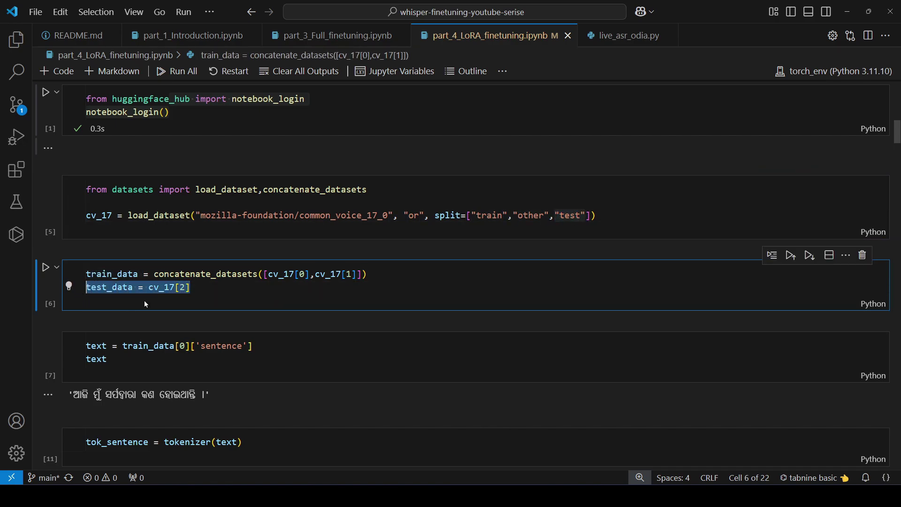
# Run the train/test split and highlight sample 0's audio array, 48000 sampling rate and sentence.
pyautogui.hotkey('shift', 'Return')
pyautogui.scroll(-5, 451, 282)
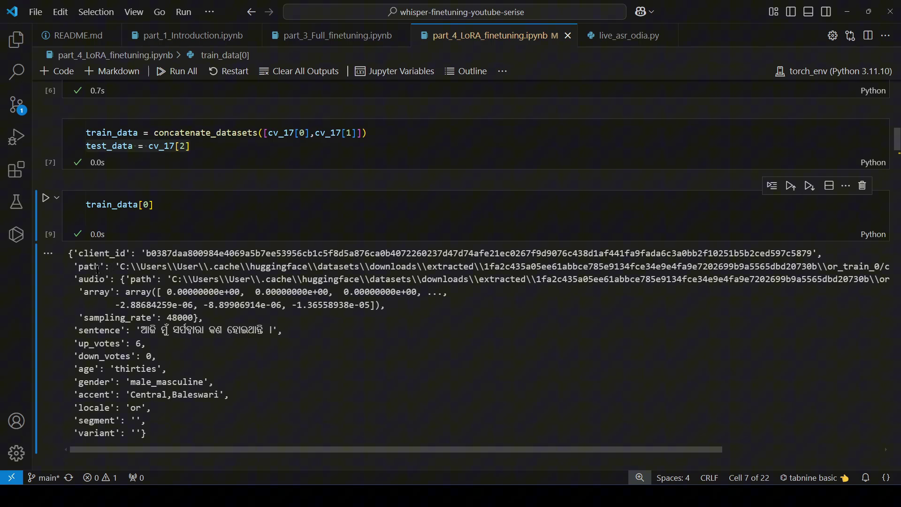
pyautogui.click(121, 268)
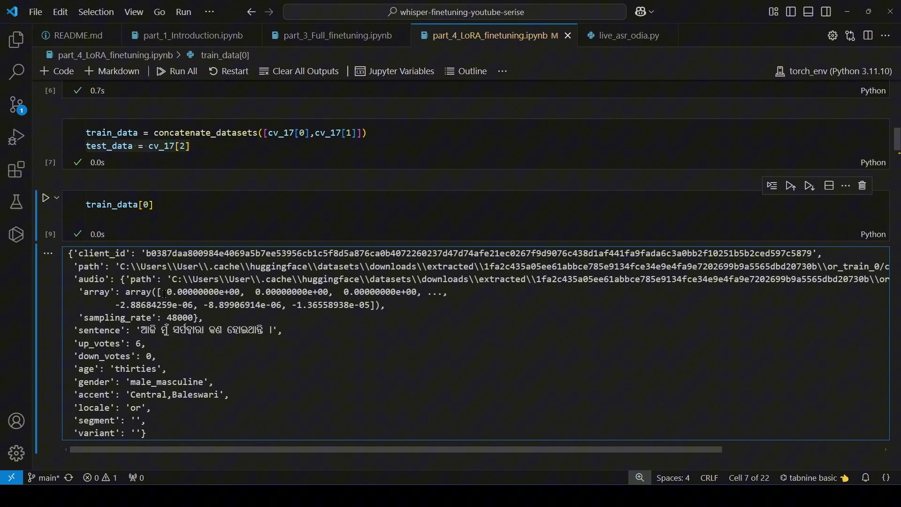
pyautogui.moveTo(167, 291); pyautogui.dragTo(372, 306)
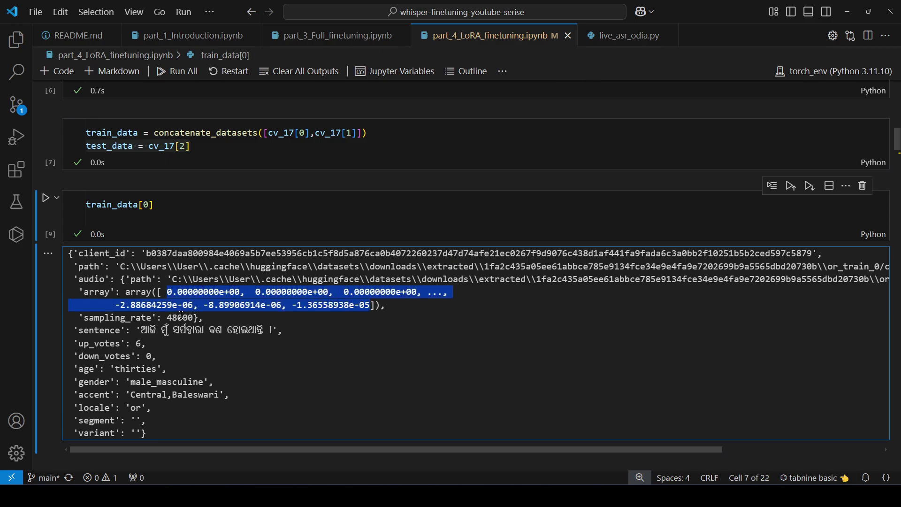
pyautogui.moveTo(197, 318); pyautogui.dragTo(169, 318)
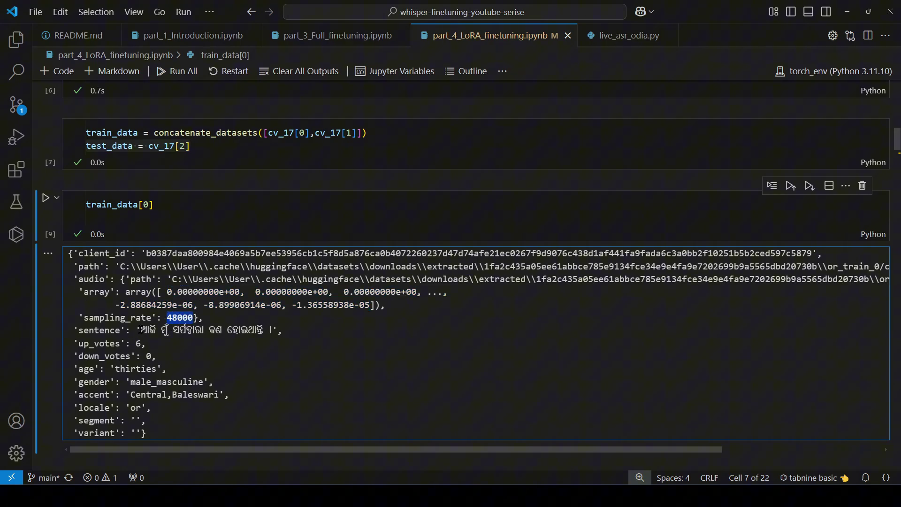
pyautogui.moveTo(141, 330)
pyautogui.mouseDown()
pyautogui.moveTo(274, 331)
pyautogui.moveTo(70, 295)
pyautogui.mouseUp()
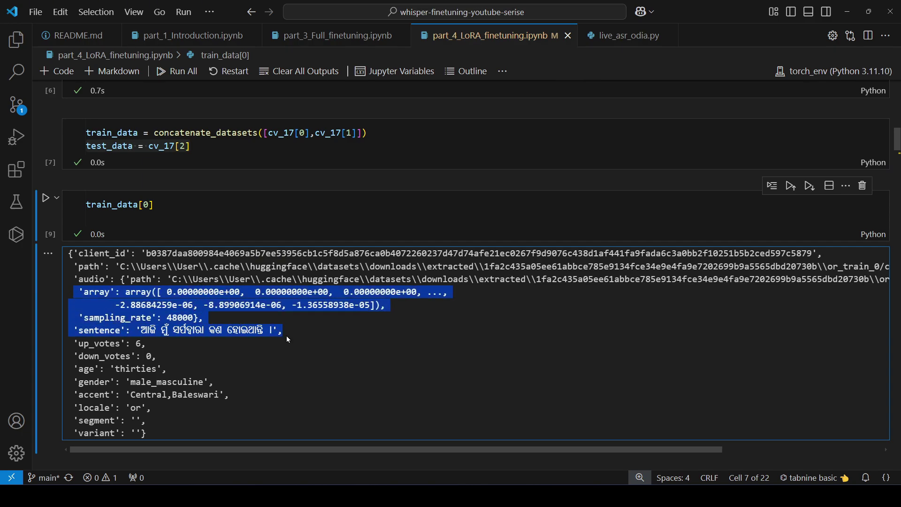
pyautogui.scroll(-1, 291, 341)
pyautogui.scroll(-5, 291, 342)
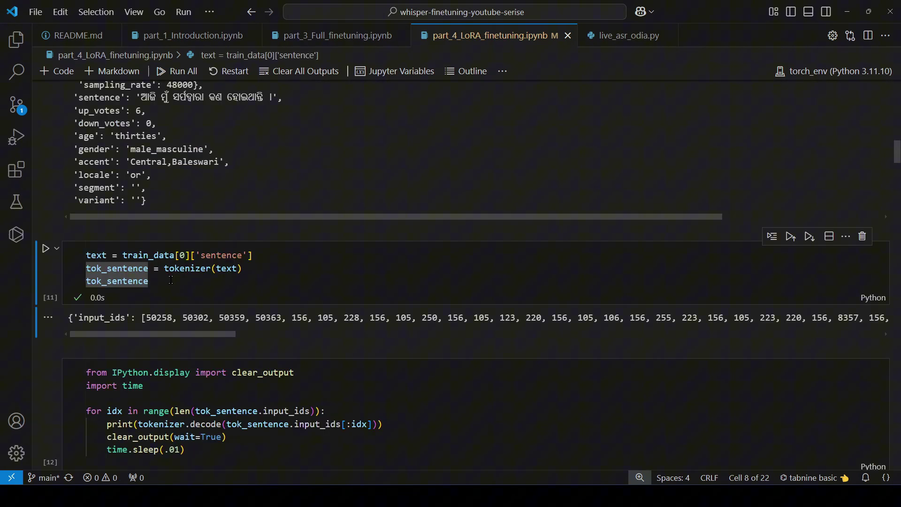
pyautogui.scroll(1, 166, 206)
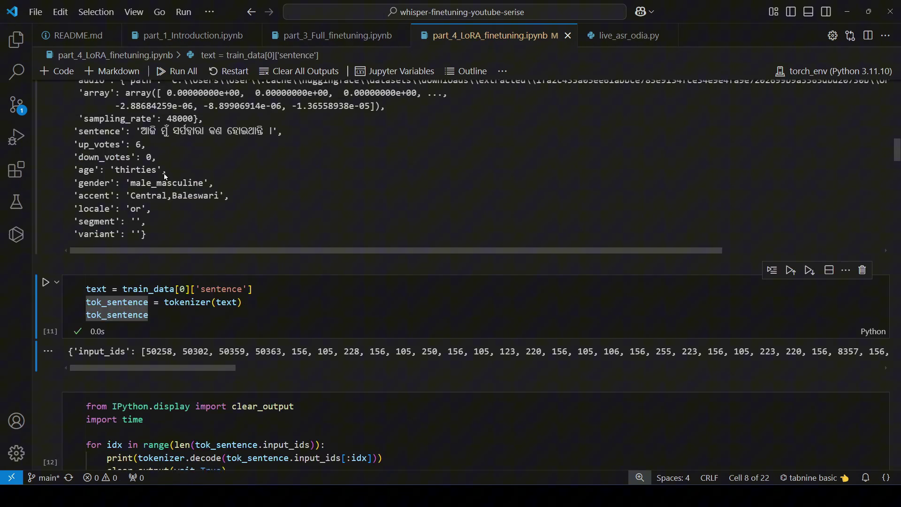
pyautogui.moveTo(137, 131); pyautogui.dragTo(277, 131)
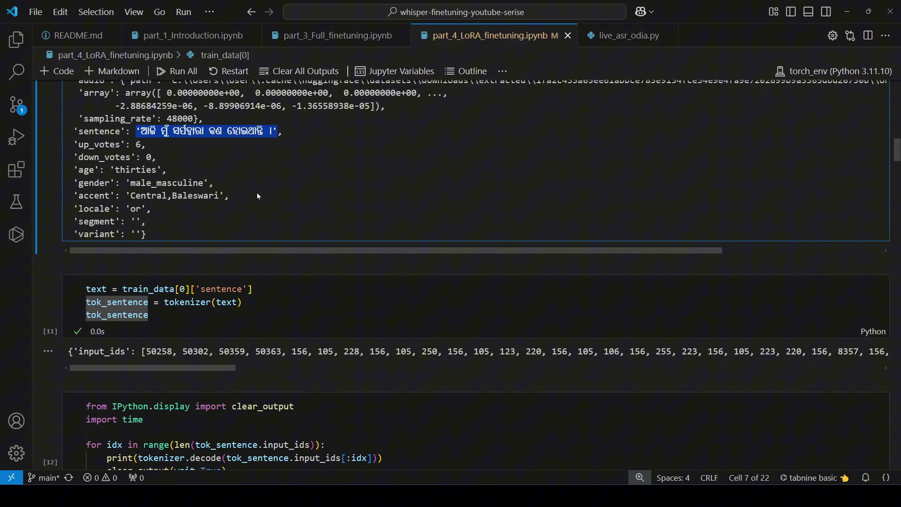
pyautogui.moveTo(243, 302); pyautogui.dragTo(90, 314)
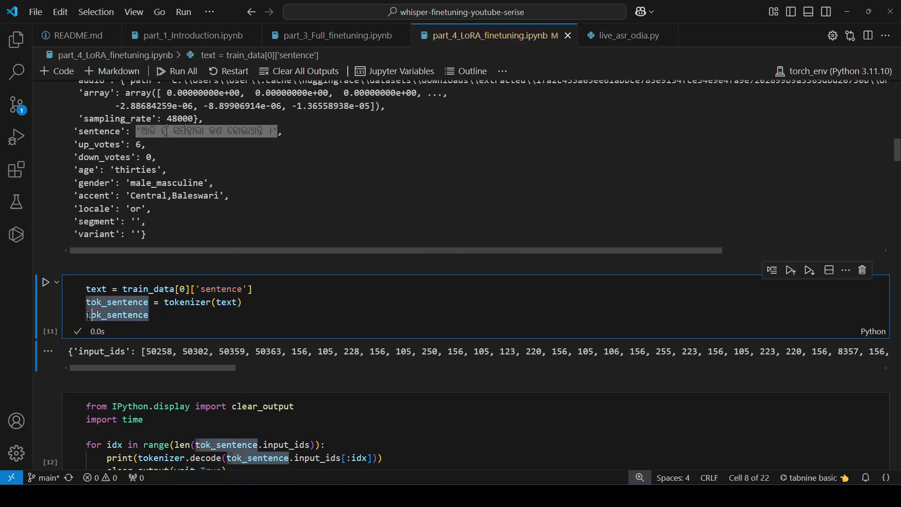
pyautogui.click(145, 351)
pyautogui.moveTo(146, 351); pyautogui.dragTo(890, 350)
pyautogui.scroll(-2, 450, 317)
pyautogui.click(167, 315)
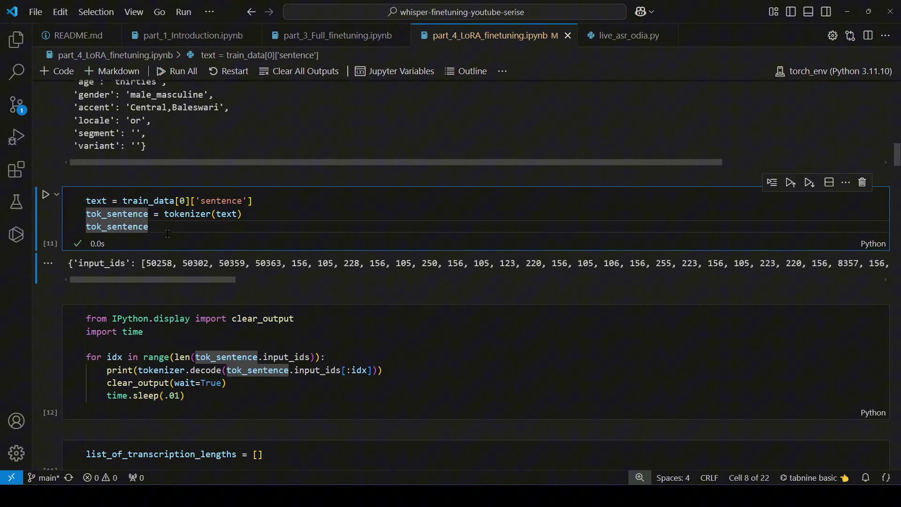
pyautogui.moveTo(168, 227); pyautogui.dragTo(84, 202)
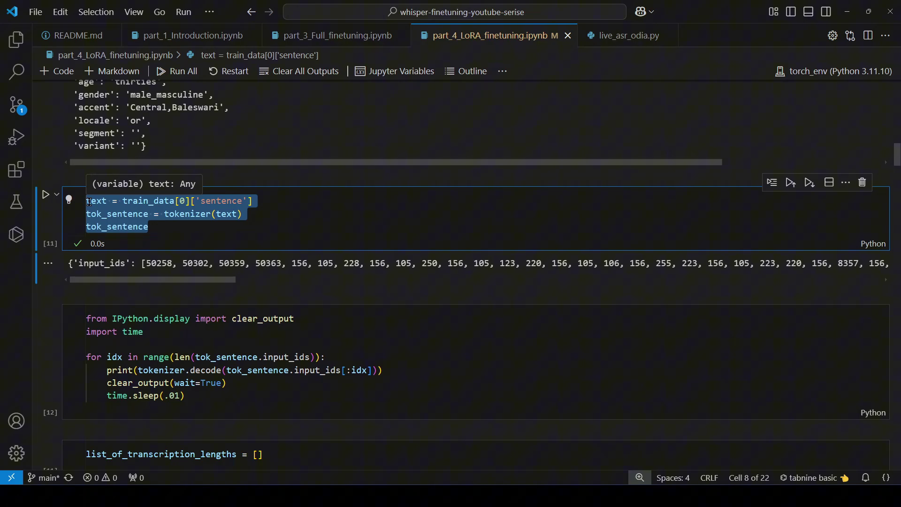
pyautogui.scroll(-1, 281, 246)
# Rerun the token-by-token decoding loop and highlight the decoded Odia sentence and its token IDs.
pyautogui.click(211, 332)
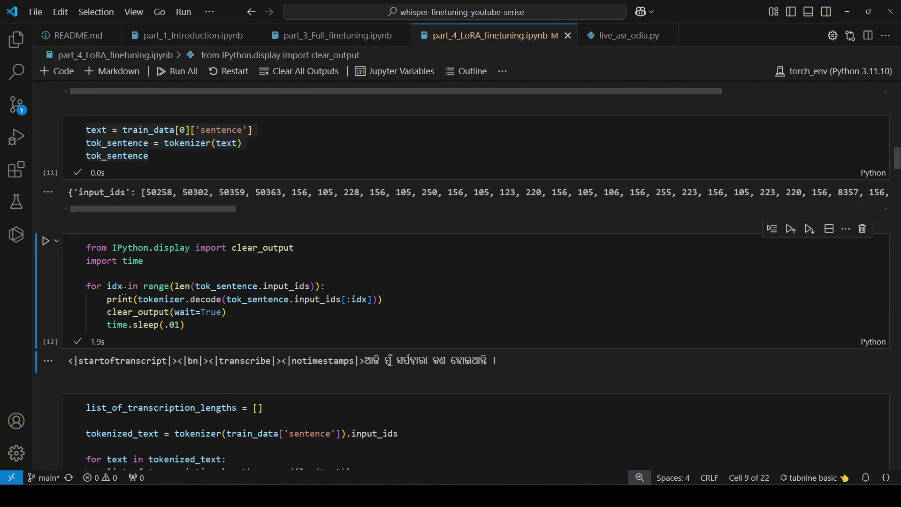
pyautogui.click(44, 243)
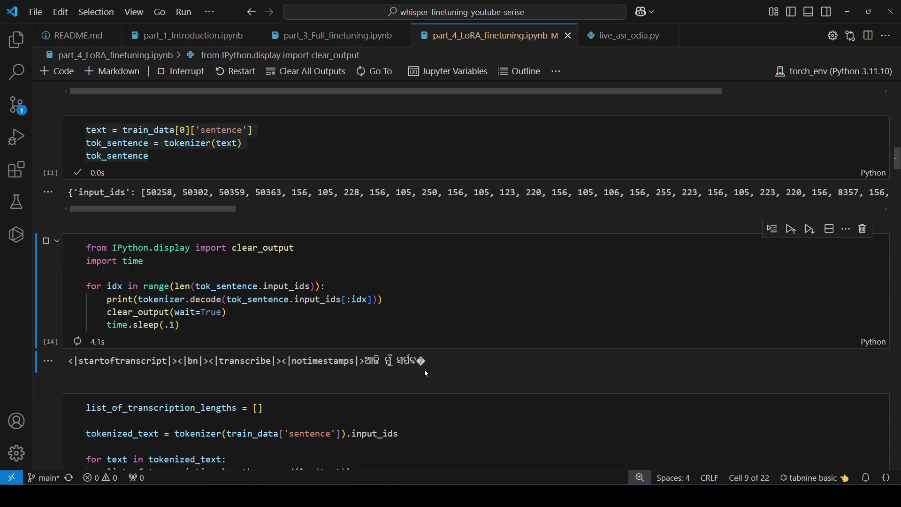
pyautogui.moveTo(496, 360); pyautogui.dragTo(365, 361)
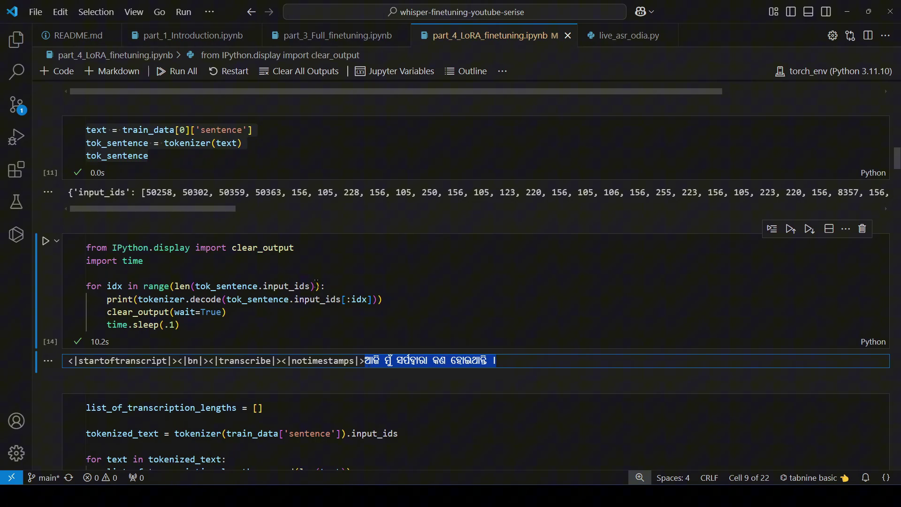
pyautogui.moveTo(146, 192); pyautogui.dragTo(781, 192)
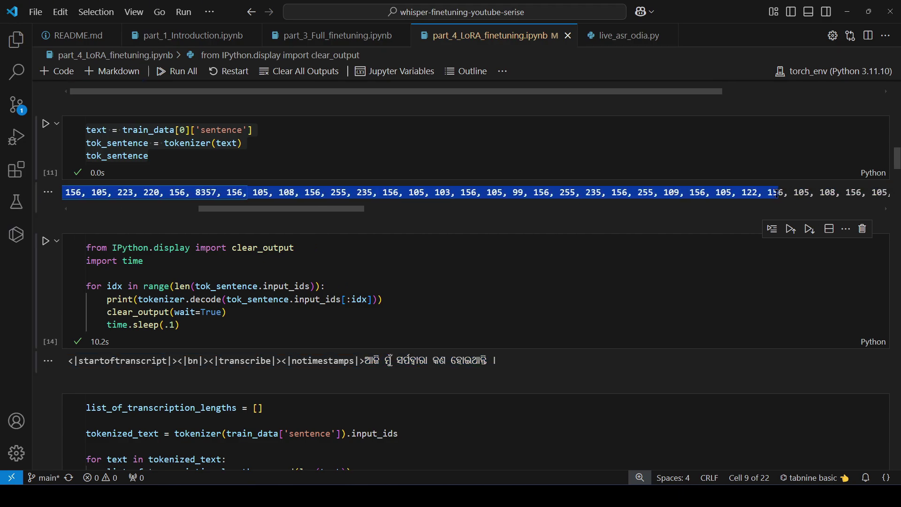
pyautogui.click(422, 286)
pyautogui.scroll(-3, 423, 285)
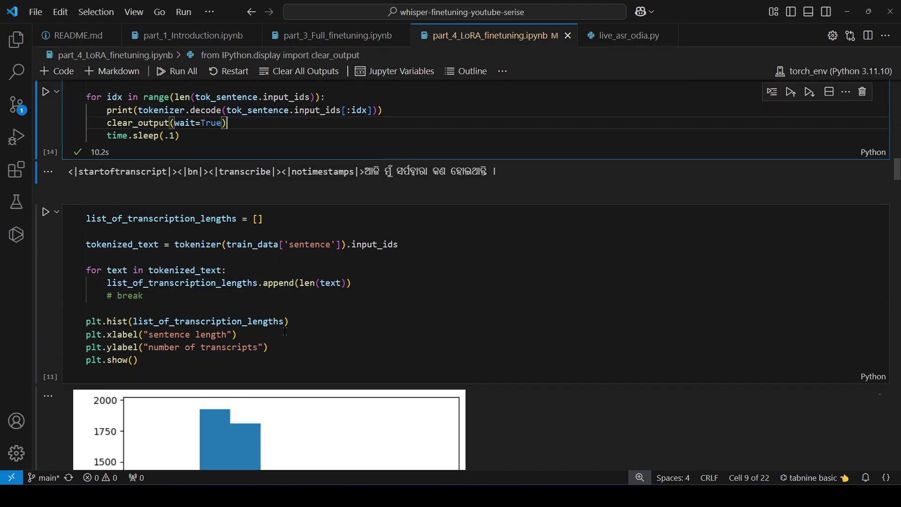
pyautogui.scroll(-1, 285, 331)
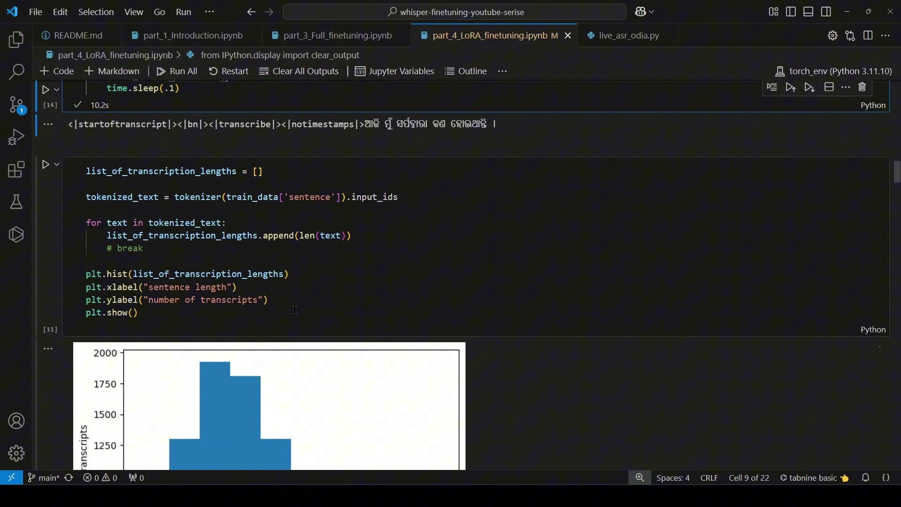
pyautogui.scroll(-1, 295, 309)
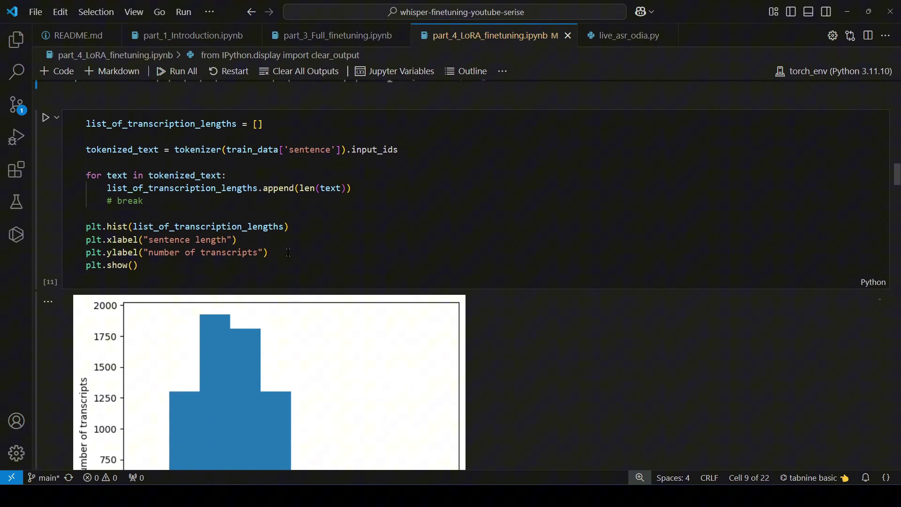
pyautogui.scroll(3, 338, 248)
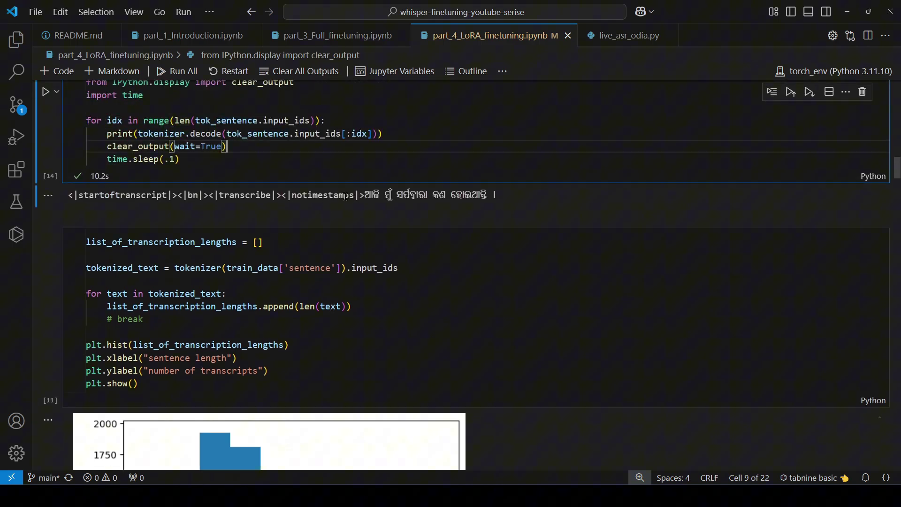
pyautogui.moveTo(360, 195); pyautogui.dragTo(495, 195)
pyautogui.moveTo(426, 252)
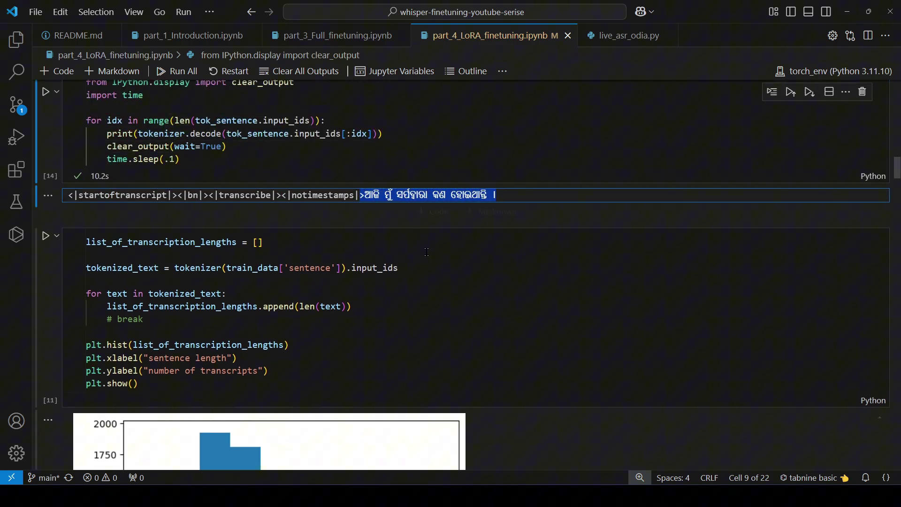
pyautogui.scroll(-2, 380, 291)
pyautogui.scroll(-1, 381, 291)
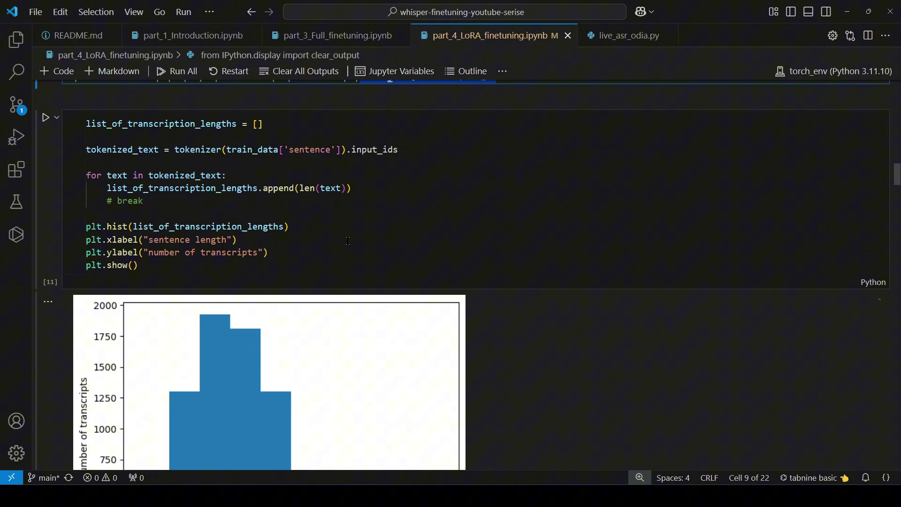
pyautogui.scroll(-3, 347, 241)
pyautogui.scroll(-2, 347, 241)
pyautogui.scroll(3, 326, 255)
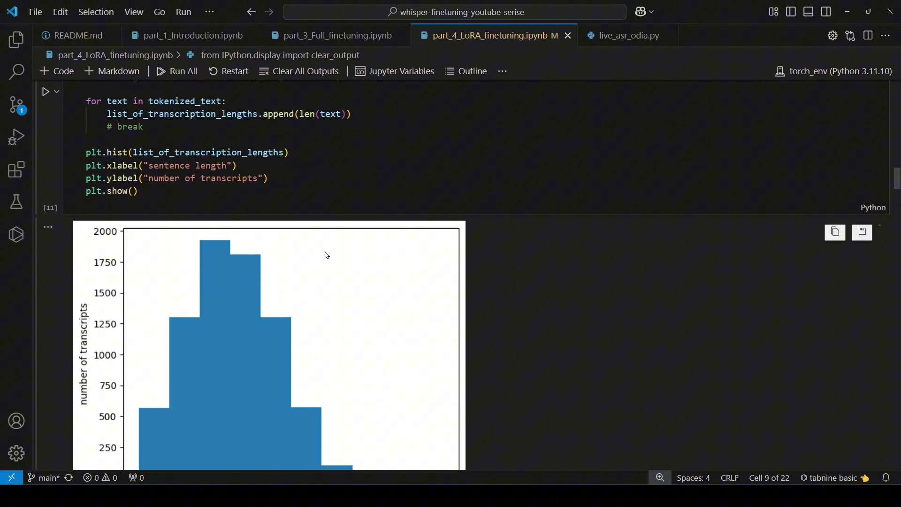
pyautogui.scroll(3, 326, 255)
pyautogui.scroll(1, 325, 255)
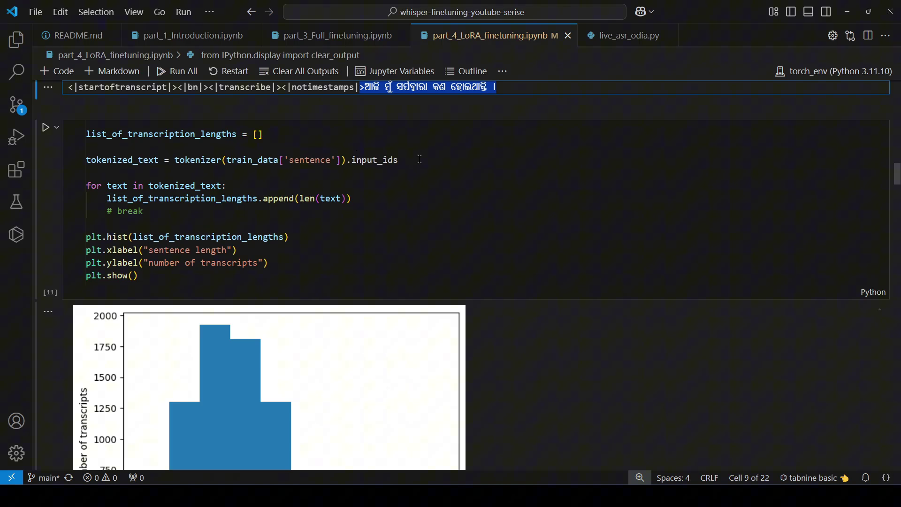
pyautogui.moveTo(398, 159)
pyautogui.mouseDown()
pyautogui.moveTo(228, 160)
pyautogui.moveTo(340, 161)
pyautogui.mouseUp()
pyautogui.click(228, 173)
pyautogui.scroll(-2, 381, 261)
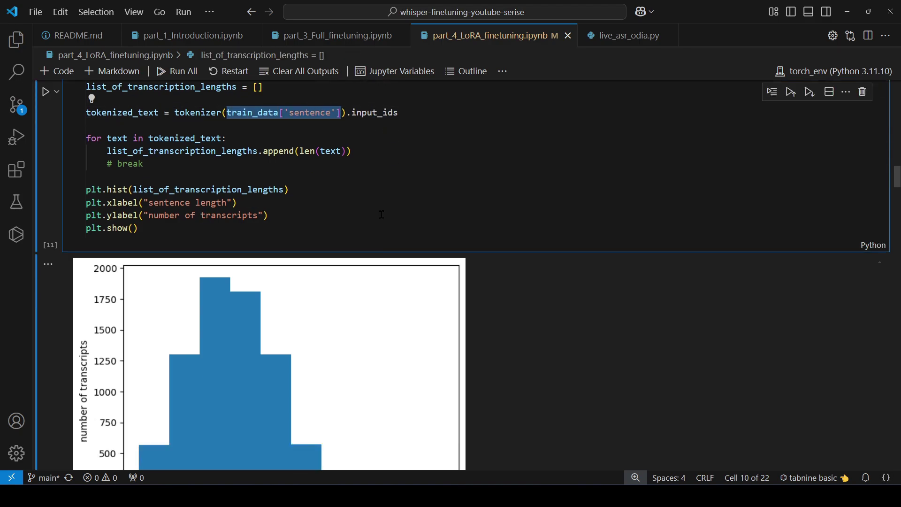
pyautogui.scroll(-3, 382, 215)
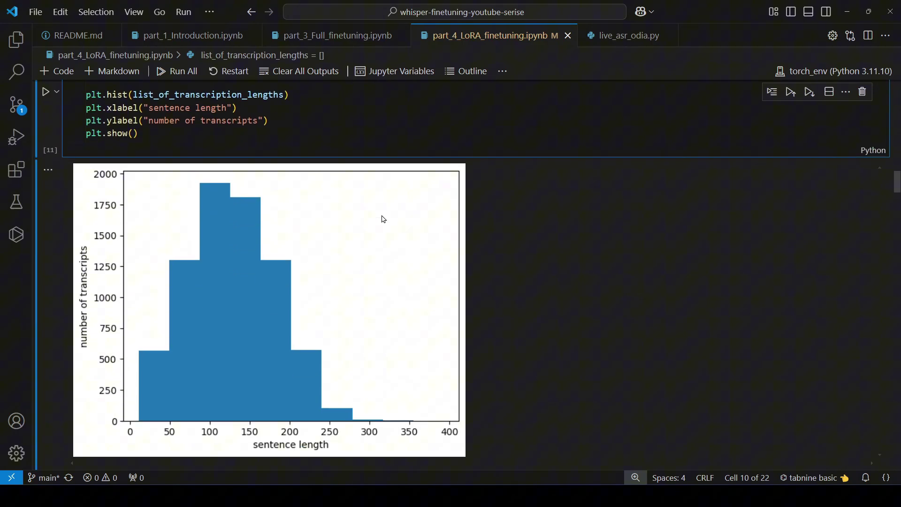
pyautogui.scroll(-2, 381, 215)
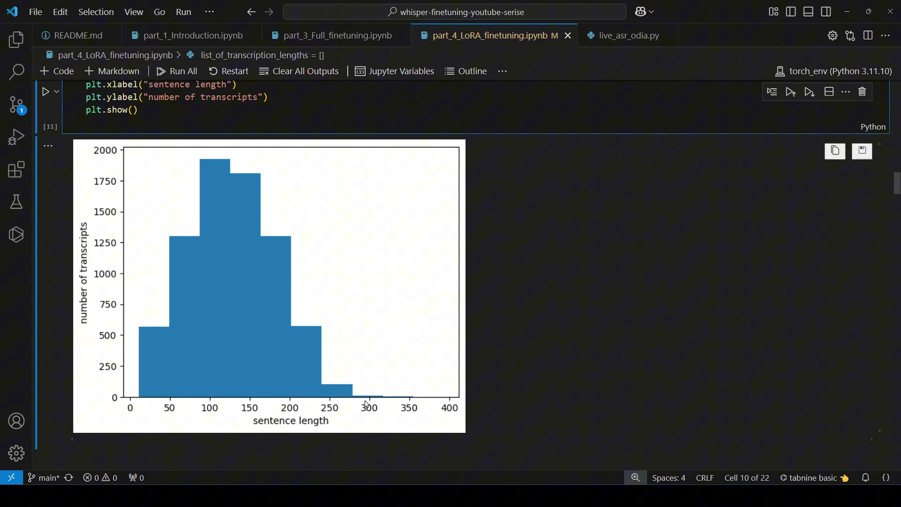
pyautogui.hotkey('alt', 'Tab')
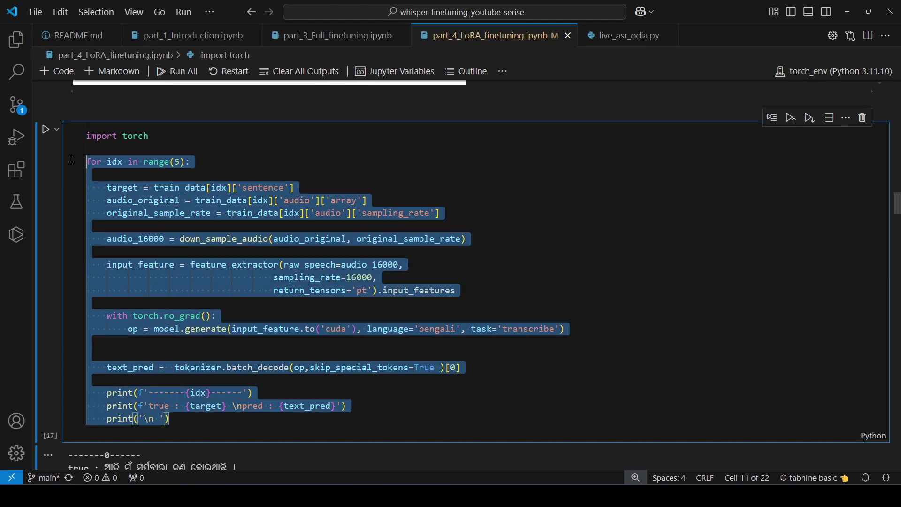
pyautogui.click(393, 305)
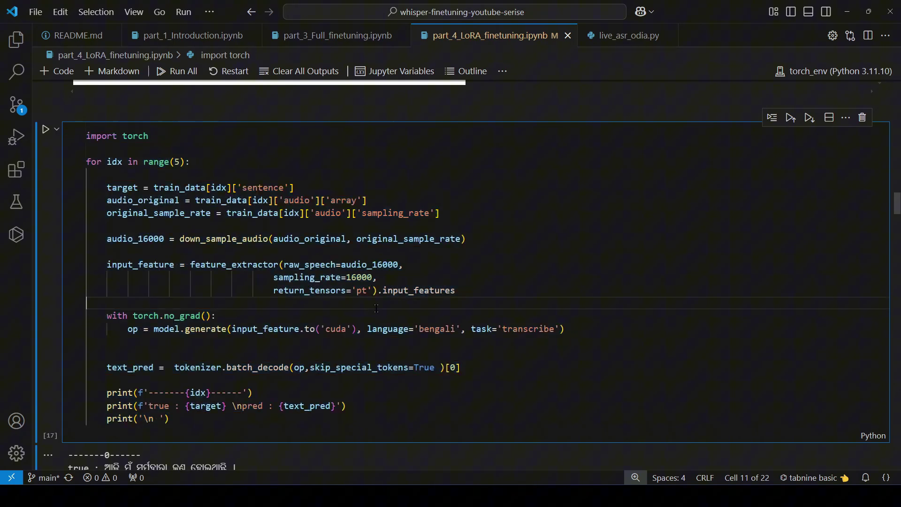
pyautogui.press('Down')
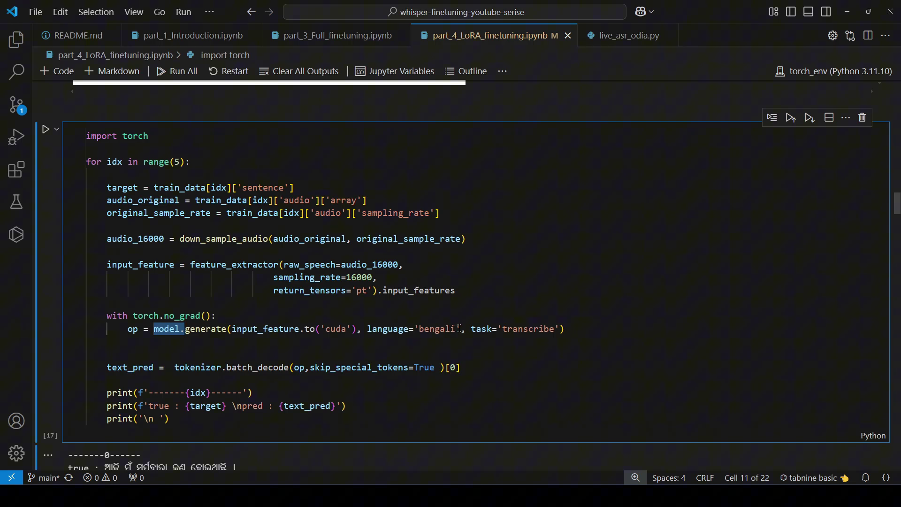
pyautogui.hotkey('ctrl', 'shift', 'Left')
pyautogui.hotkey('ctrl', 'shift', 'Left')
pyautogui.hotkey('ctrl', 'shift', 'Left')
pyautogui.hotkey('ctrl', 'shift', 'Left')
pyautogui.scroll(-1, 495, 360)
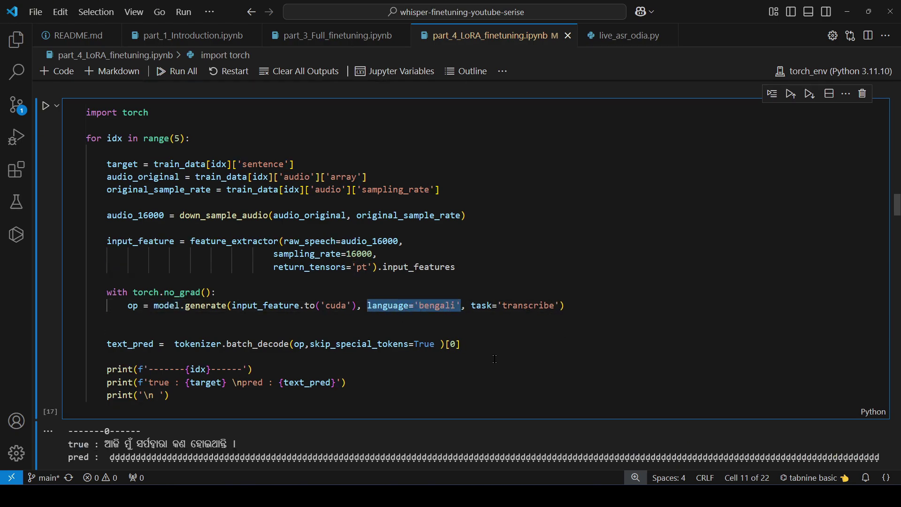
pyautogui.scroll(-1, 495, 360)
pyautogui.scroll(-2, 400, 345)
pyautogui.scroll(-2, 399, 345)
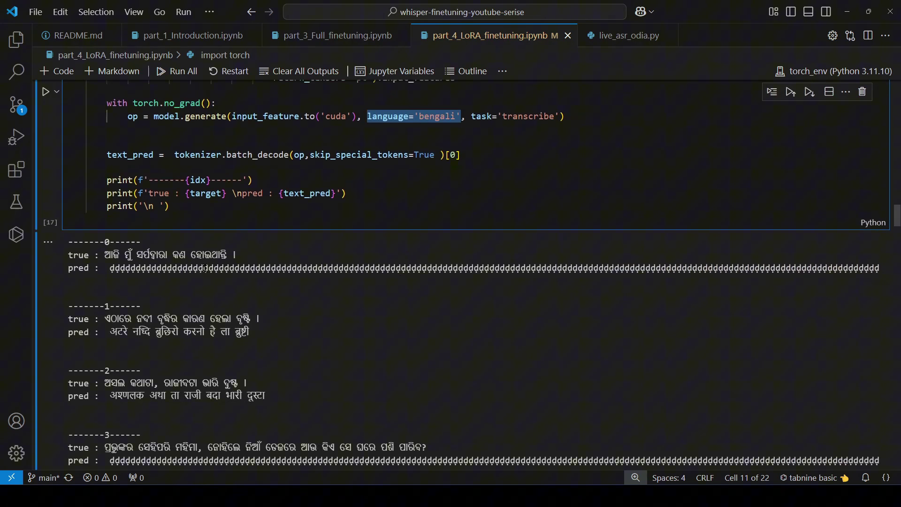
pyautogui.moveTo(105, 254); pyautogui.dragTo(235, 255)
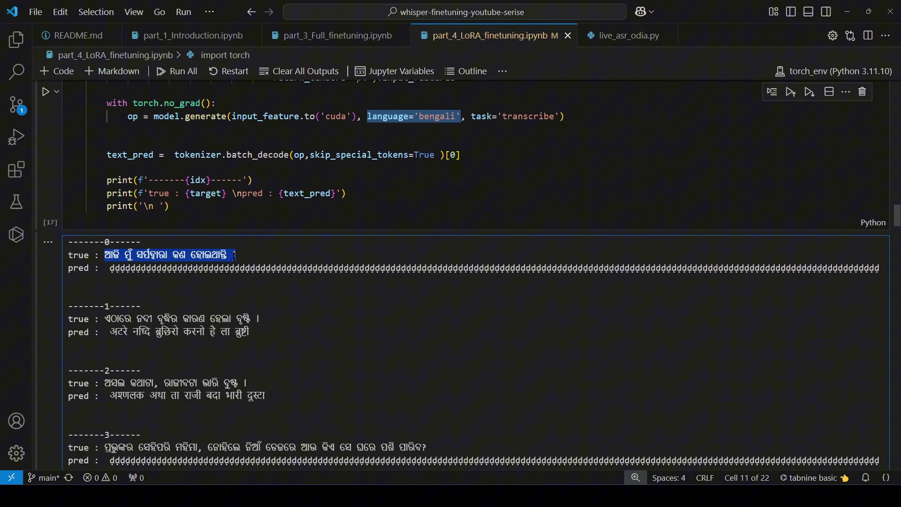
pyautogui.moveTo(109, 268); pyautogui.dragTo(522, 268)
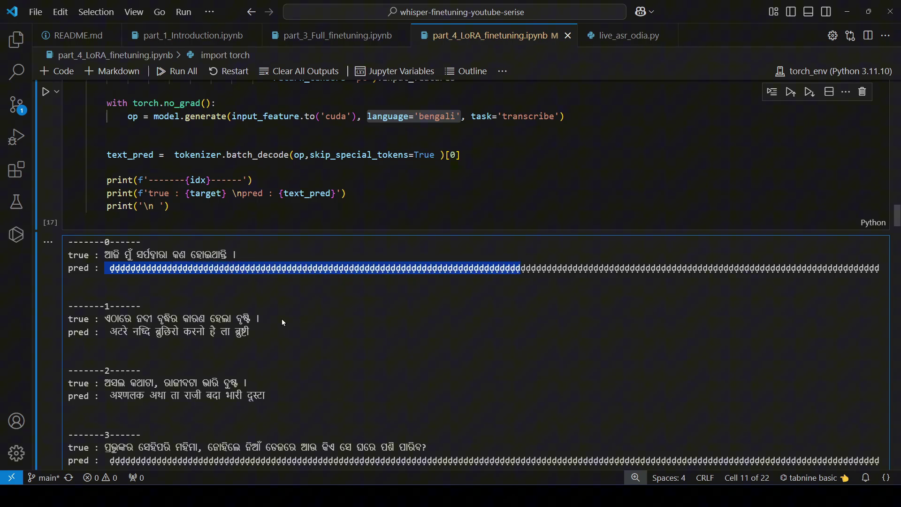
pyautogui.scroll(-1, 193, 326)
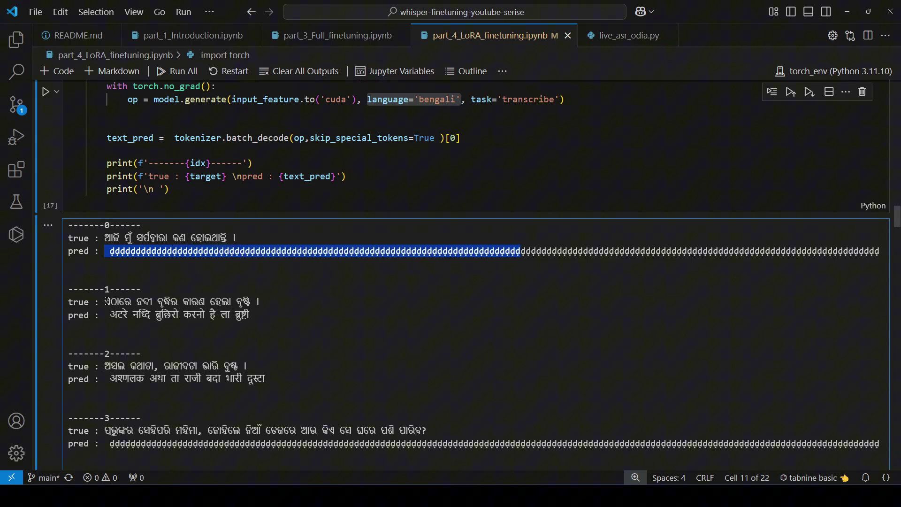
pyautogui.moveTo(105, 301); pyautogui.dragTo(261, 301)
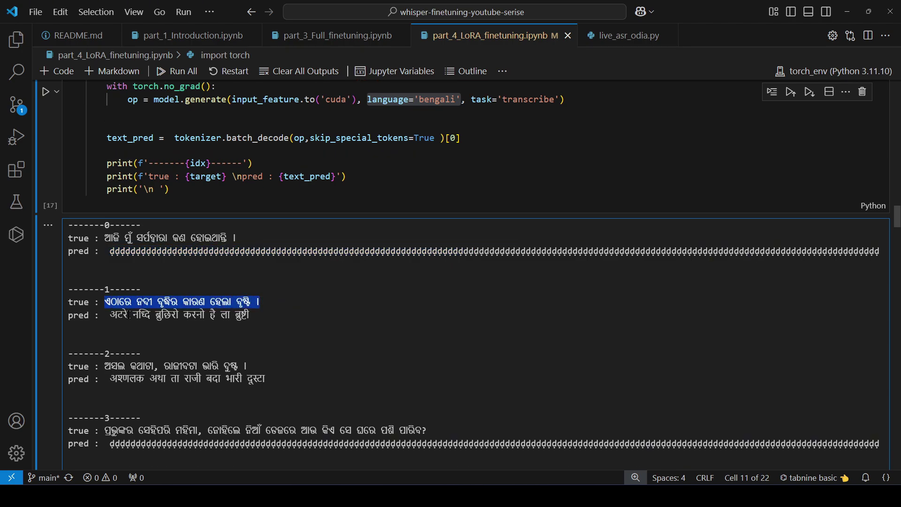
pyautogui.moveTo(109, 314); pyautogui.dragTo(258, 317)
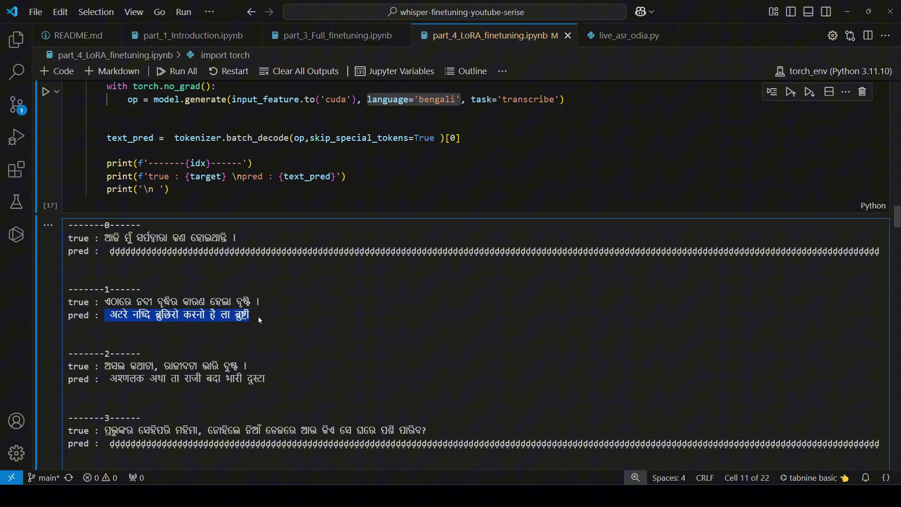
pyautogui.scroll(-1, 258, 316)
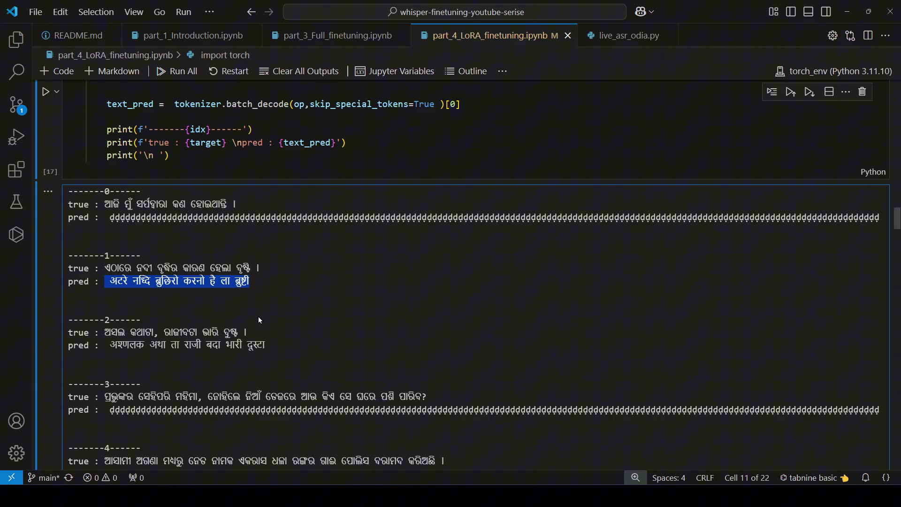
pyautogui.scroll(-4, 258, 316)
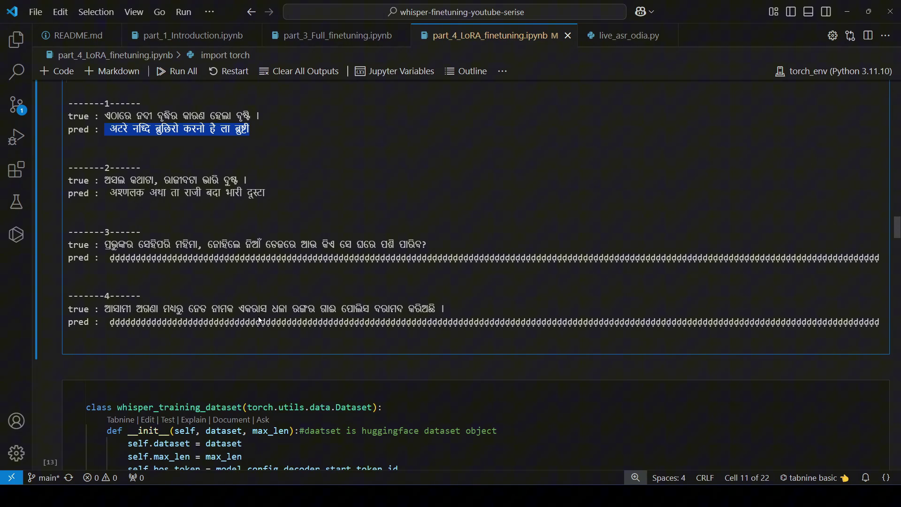
pyautogui.scroll(-3, 260, 317)
pyautogui.scroll(-5, 259, 316)
pyautogui.moveTo(85, 96)
pyautogui.mouseDown()
pyautogui.moveTo(92, 222)
pyautogui.moveTo(282, 458)
pyautogui.mouseUp()
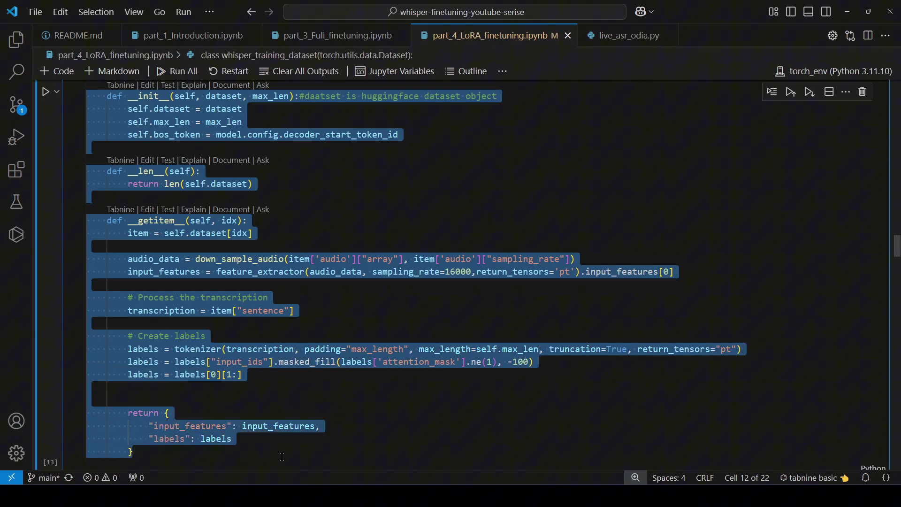
pyautogui.scroll(2, 282, 422)
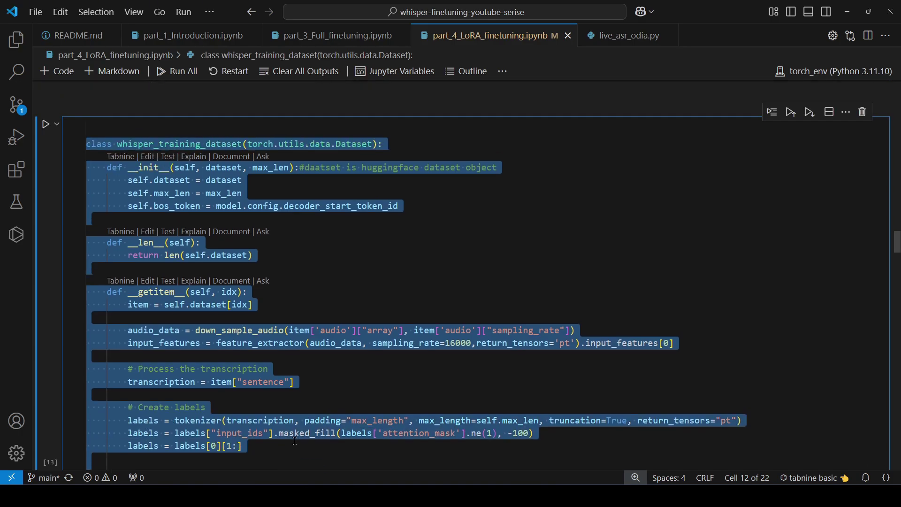
pyautogui.click(290, 305)
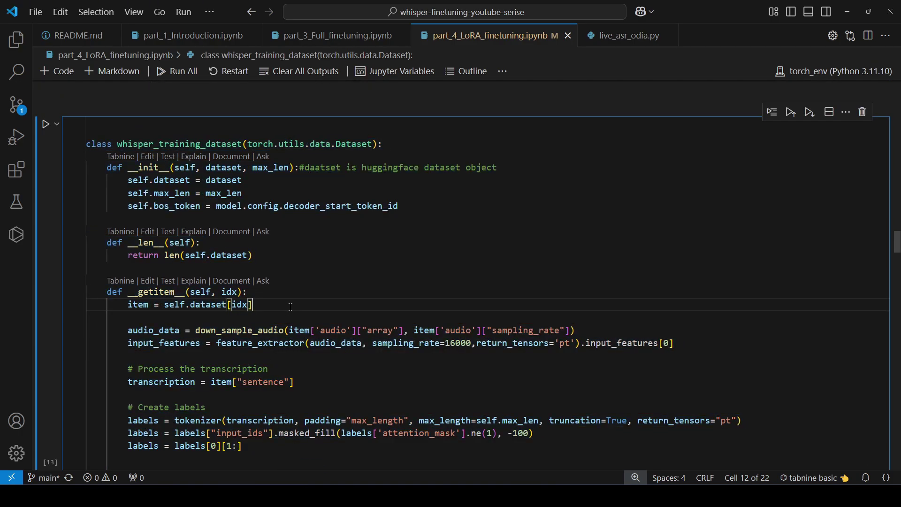
pyautogui.scroll(-3, 291, 305)
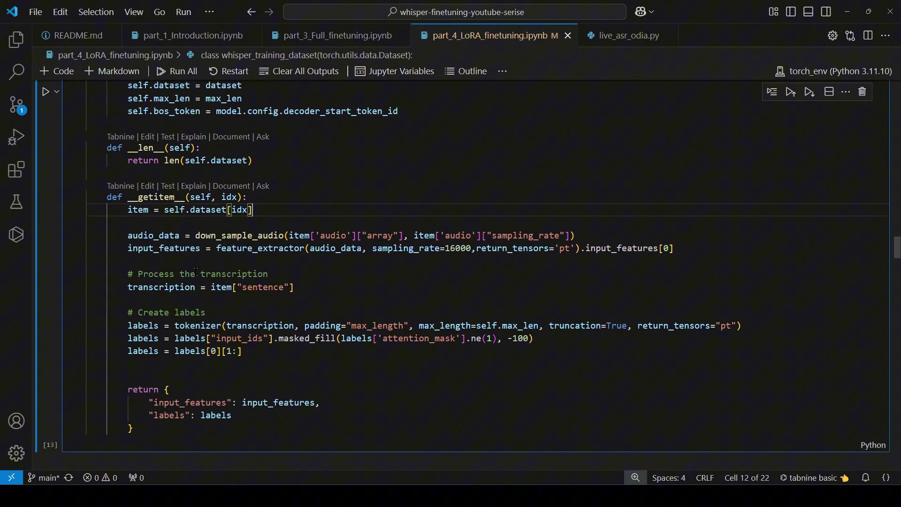
pyautogui.moveTo(125, 234); pyautogui.dragTo(256, 352)
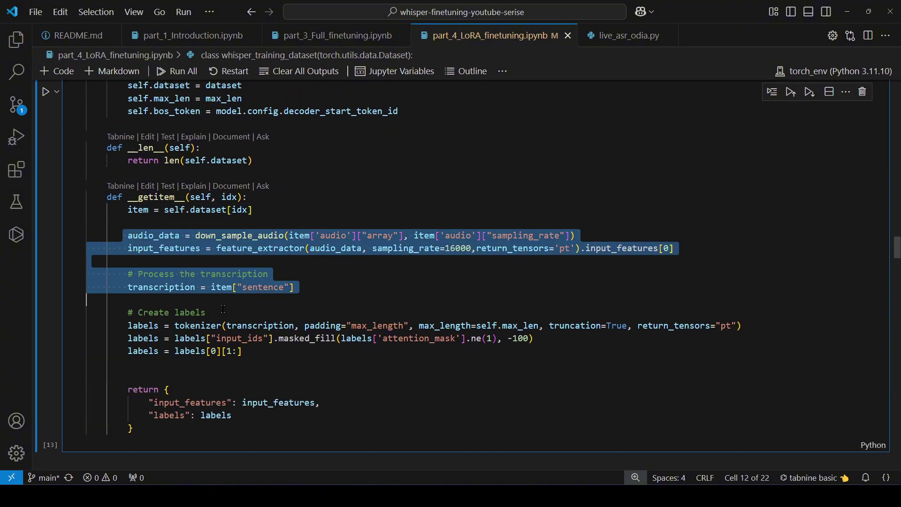
pyautogui.click(310, 361)
pyautogui.moveTo(196, 235); pyautogui.dragTo(577, 236)
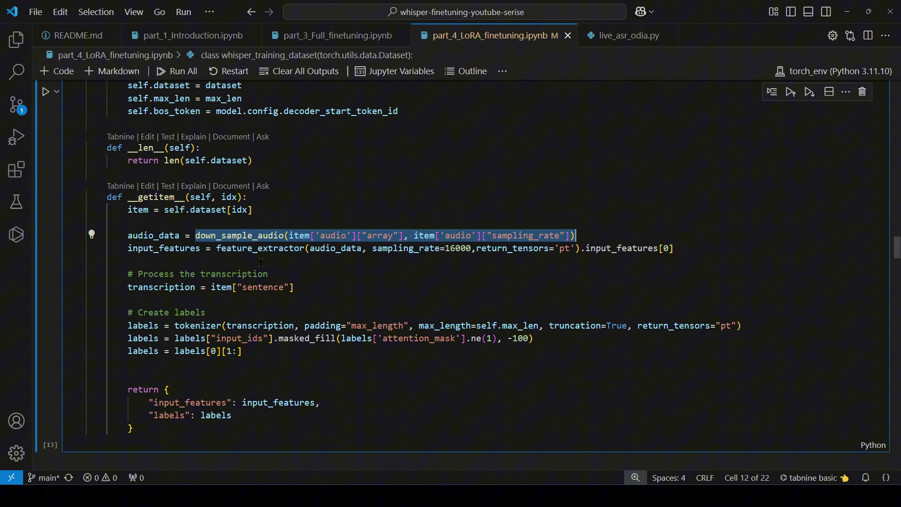
pyautogui.moveTo(305, 248); pyautogui.dragTo(124, 248)
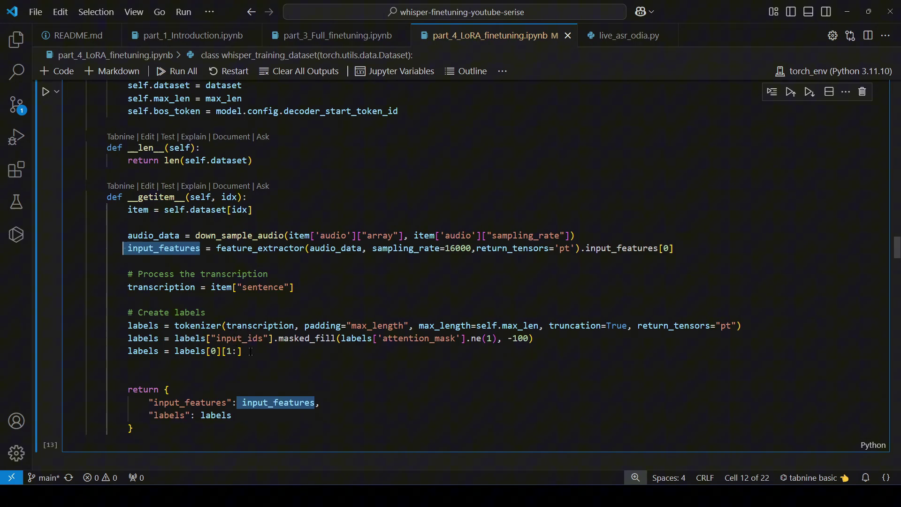
pyautogui.click(210, 287)
pyautogui.moveTo(211, 286); pyautogui.dragTo(295, 286)
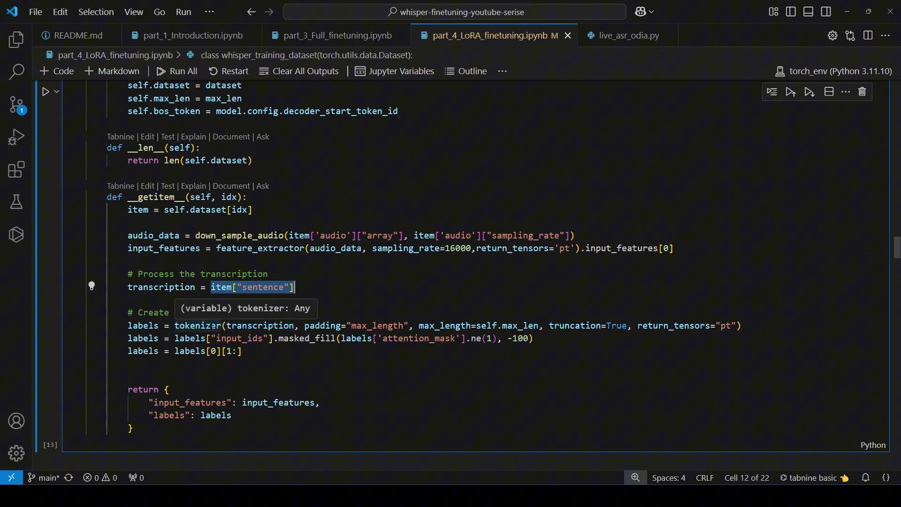
pyautogui.moveTo(159, 326); pyautogui.dragTo(128, 325)
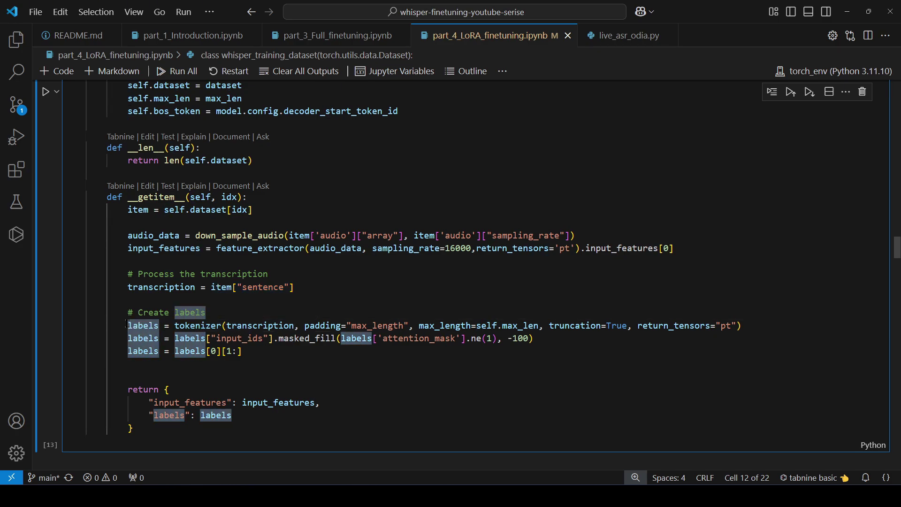
pyautogui.moveTo(243, 351); pyautogui.dragTo(91, 325)
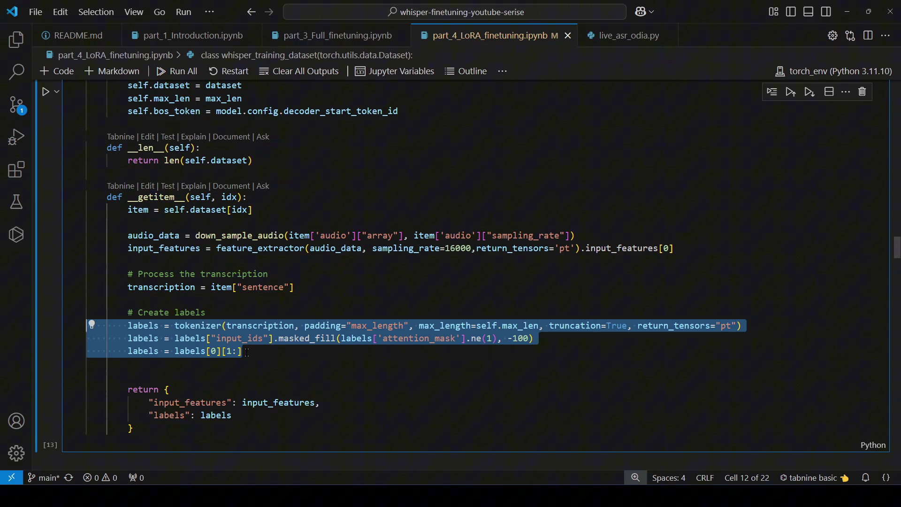
pyautogui.scroll(-1, 245, 351)
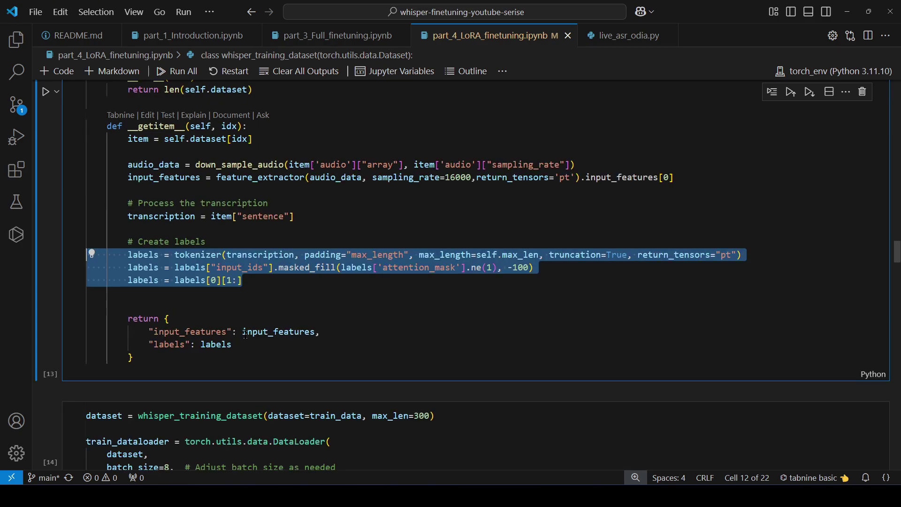
pyautogui.doubleClick(278, 331)
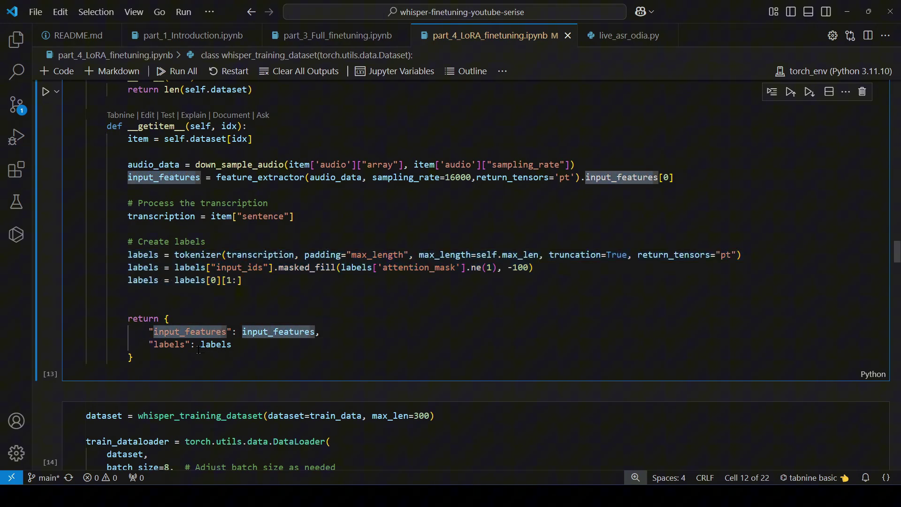
pyautogui.doubleClick(216, 344)
pyautogui.scroll(-2, 245, 351)
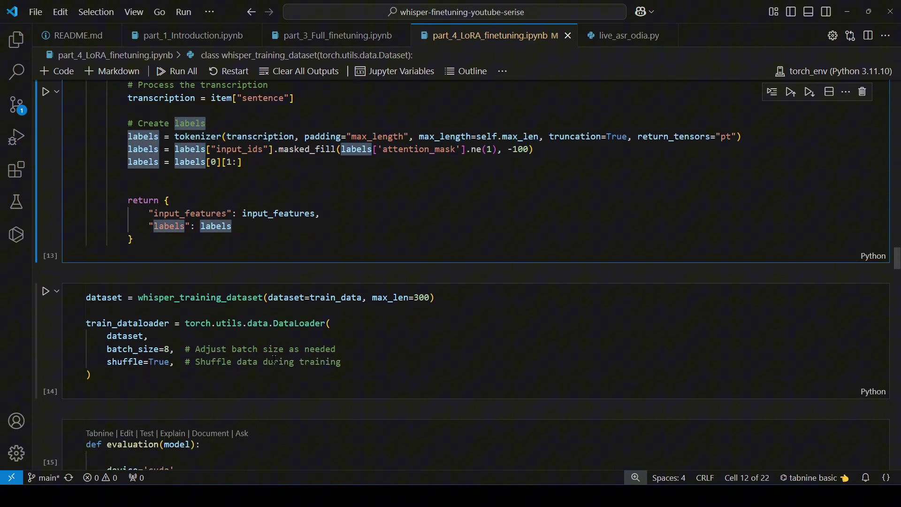
pyautogui.click(107, 336)
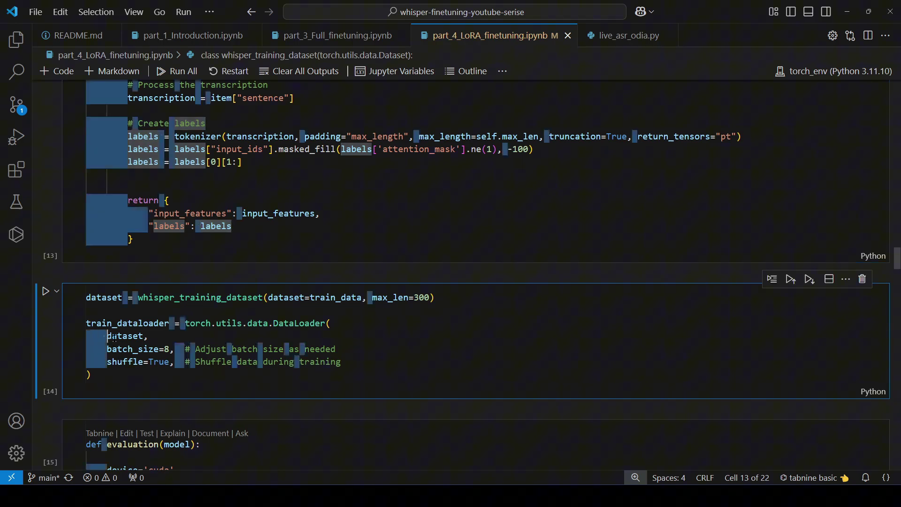
pyautogui.moveTo(107, 336); pyautogui.dragTo(172, 350)
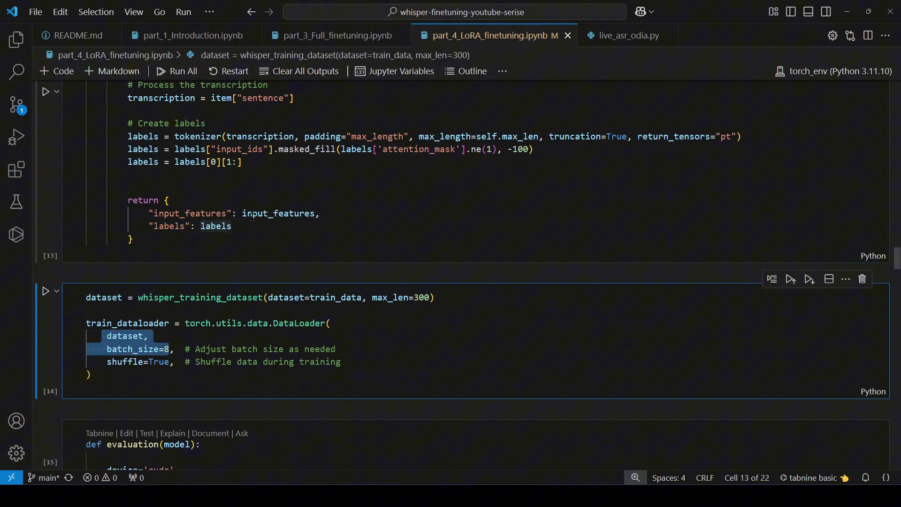
pyautogui.moveTo(134, 239); pyautogui.dragTo(142, 200)
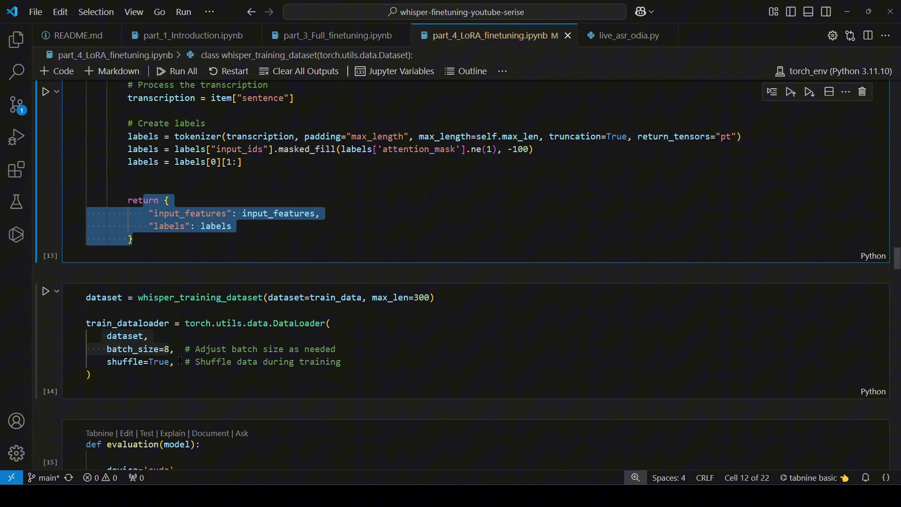
pyautogui.scroll(-4, 178, 361)
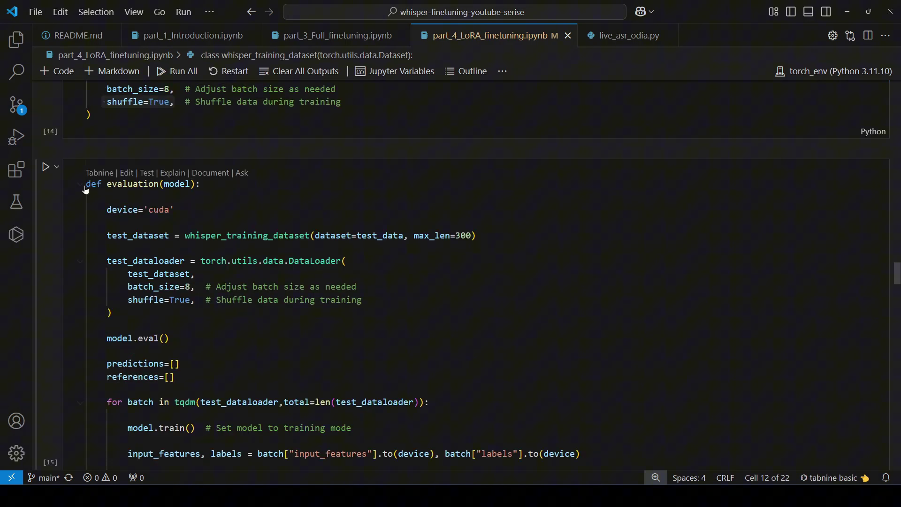
pyautogui.moveTo(85, 185)
pyautogui.mouseDown()
pyautogui.moveTo(130, 220)
pyautogui.moveTo(189, 348)
pyautogui.mouseUp()
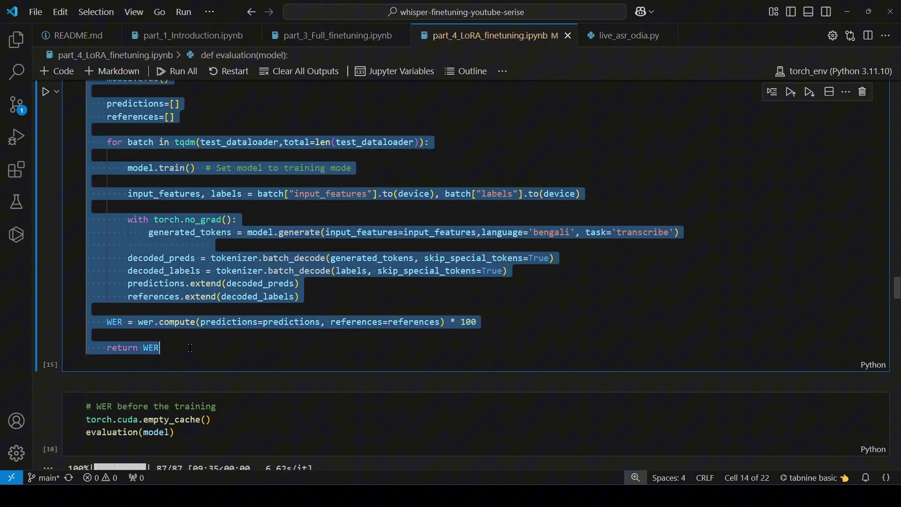
pyautogui.click(189, 347)
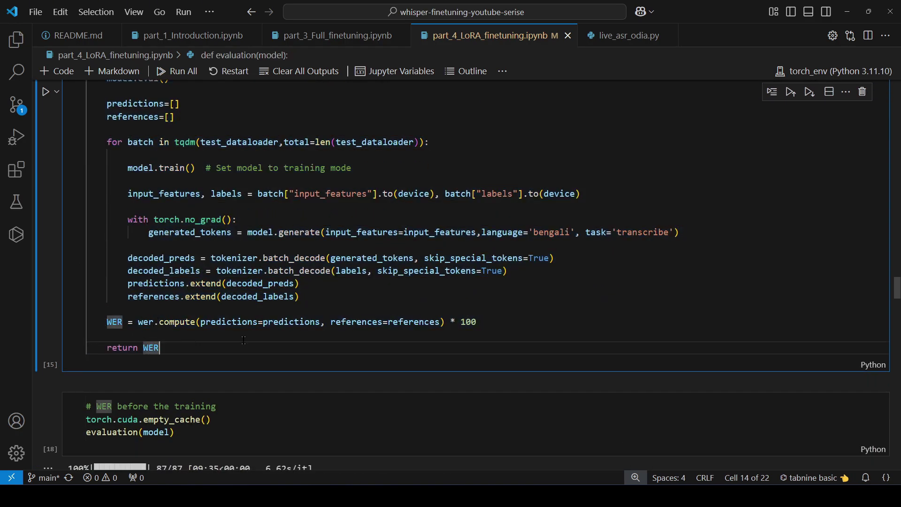
pyautogui.scroll(3, 243, 341)
pyautogui.scroll(2, 242, 340)
pyautogui.scroll(2, 243, 341)
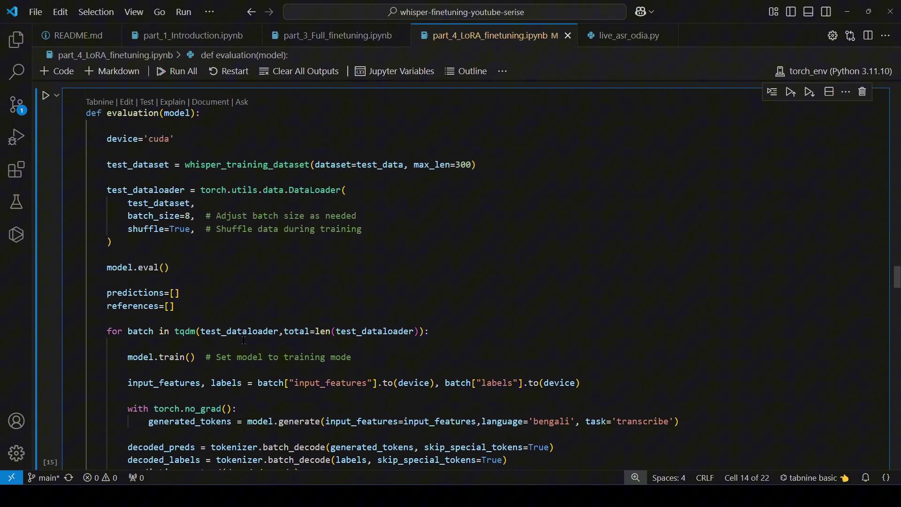
pyautogui.scroll(-3, 243, 341)
pyautogui.scroll(-3, 243, 340)
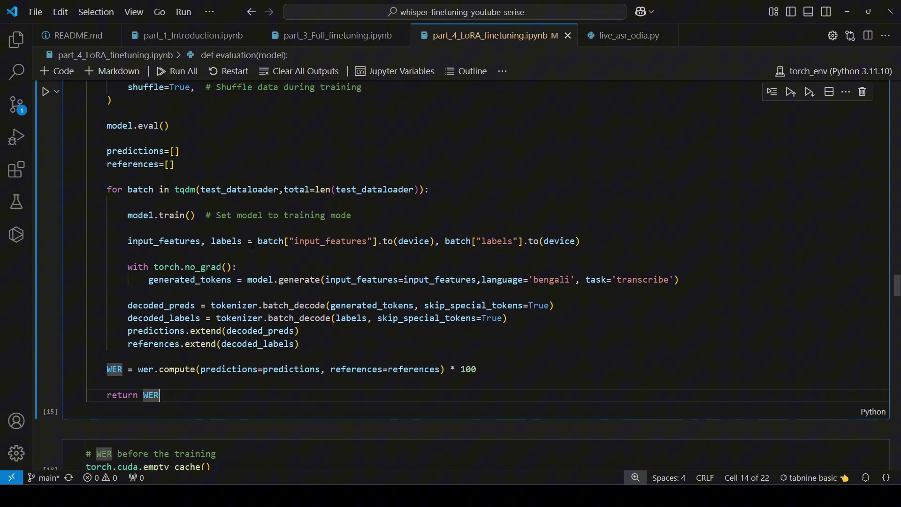
pyautogui.scroll(-3, 251, 245)
pyautogui.scroll(-2, 253, 245)
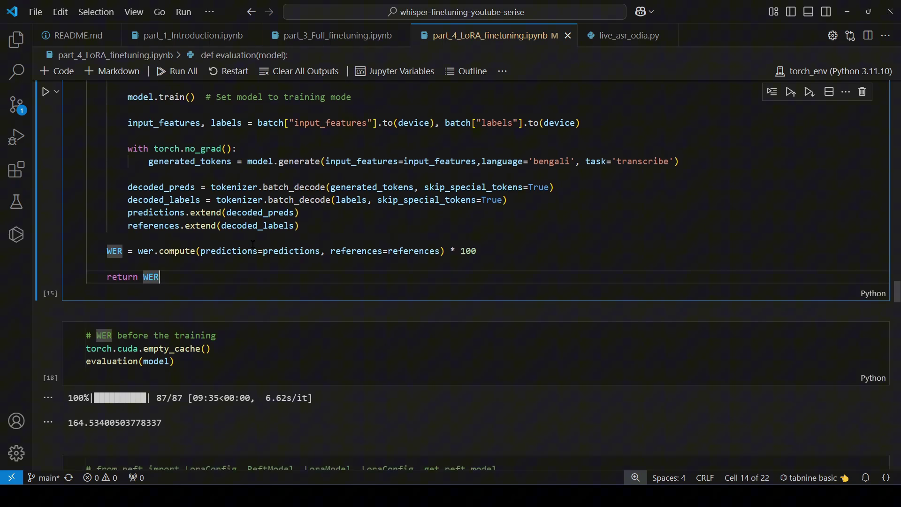
pyautogui.scroll(-2, 252, 246)
pyautogui.moveTo(177, 313); pyautogui.dragTo(83, 299)
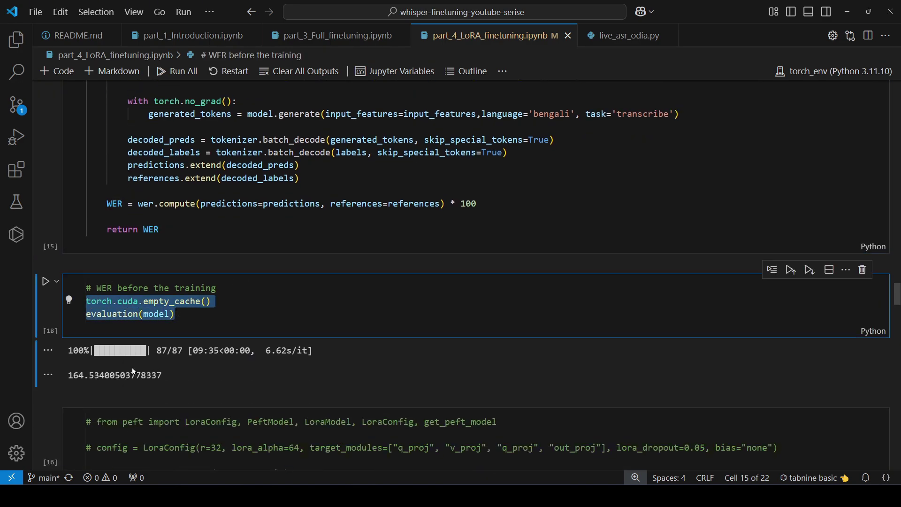
pyautogui.moveTo(68, 375); pyautogui.dragTo(104, 375)
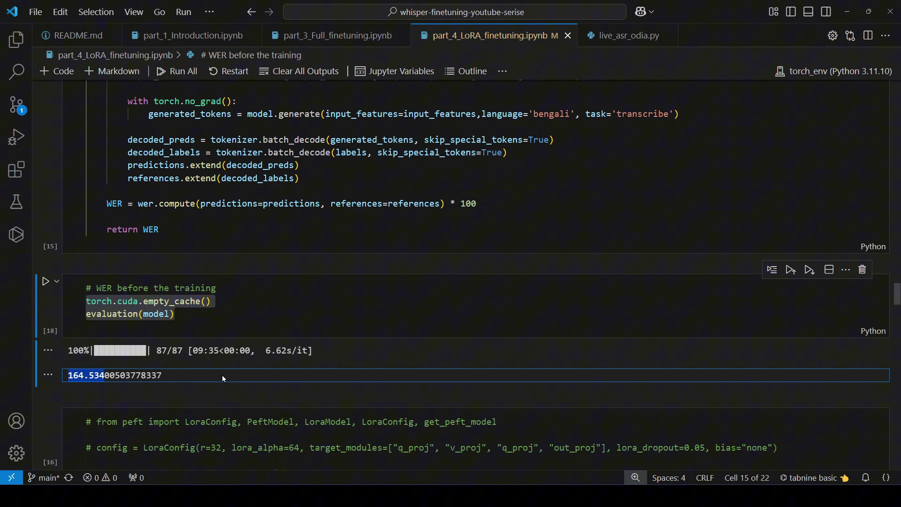
pyautogui.scroll(-6, 430, 407)
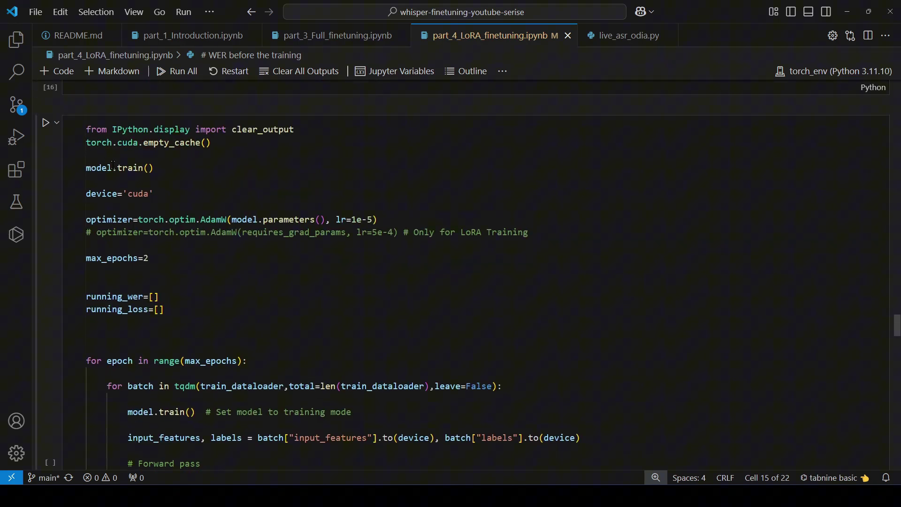
pyautogui.moveTo(86, 129)
pyautogui.mouseDown()
pyautogui.moveTo(165, 204)
pyautogui.moveTo(326, 320)
pyautogui.mouseUp()
pyautogui.scroll(8, 335, 320)
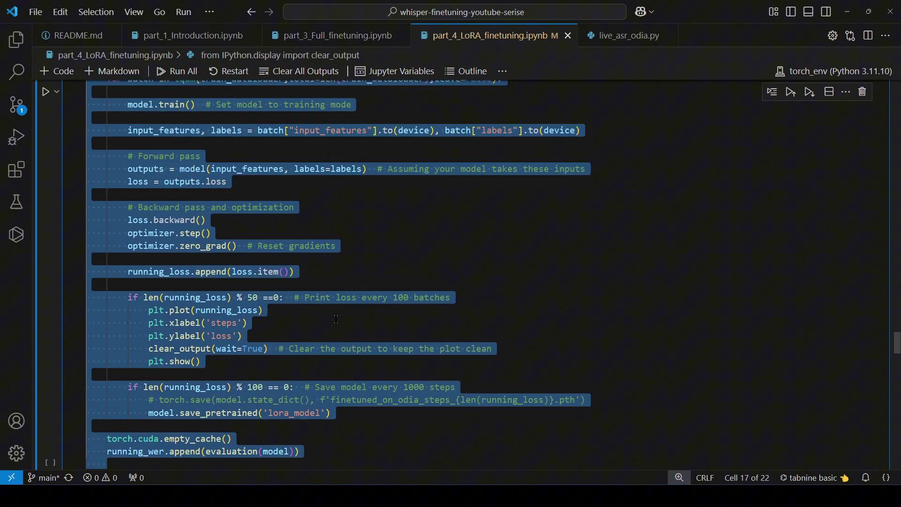
pyautogui.scroll(3, 339, 320)
pyautogui.click(339, 283)
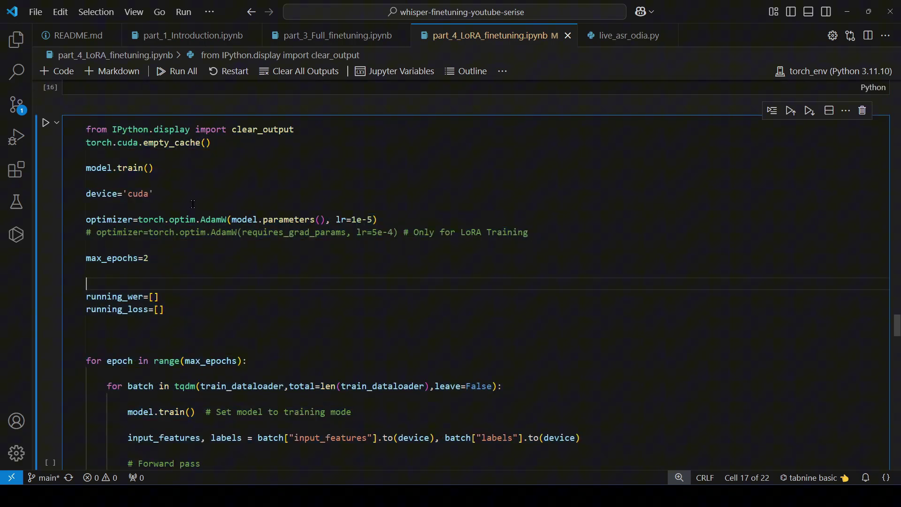
pyautogui.moveTo(155, 168); pyautogui.dragTo(82, 168)
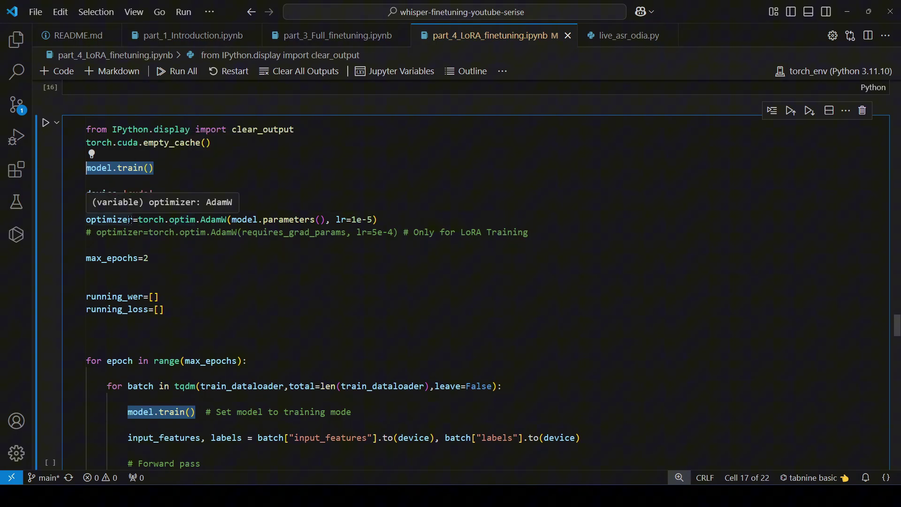
pyautogui.doubleClick(109, 219)
pyautogui.doubleClick(214, 219)
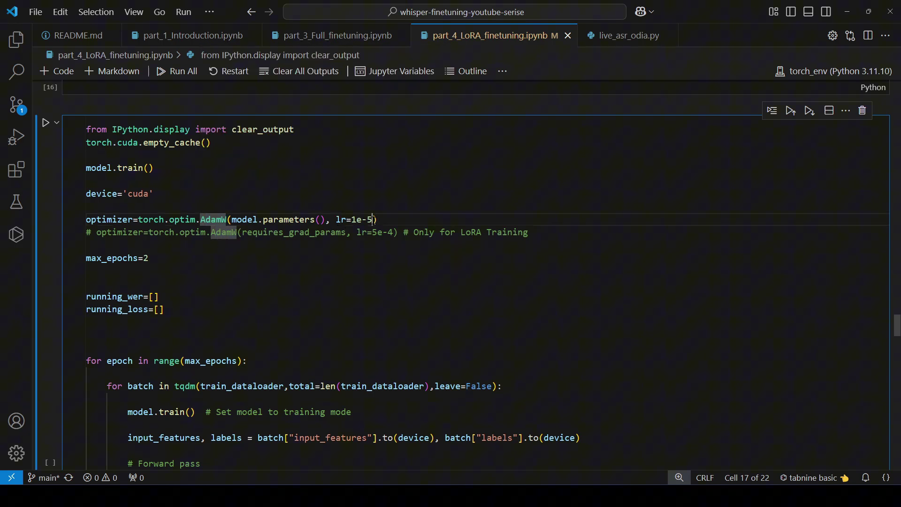
pyautogui.doubleClick(361, 219)
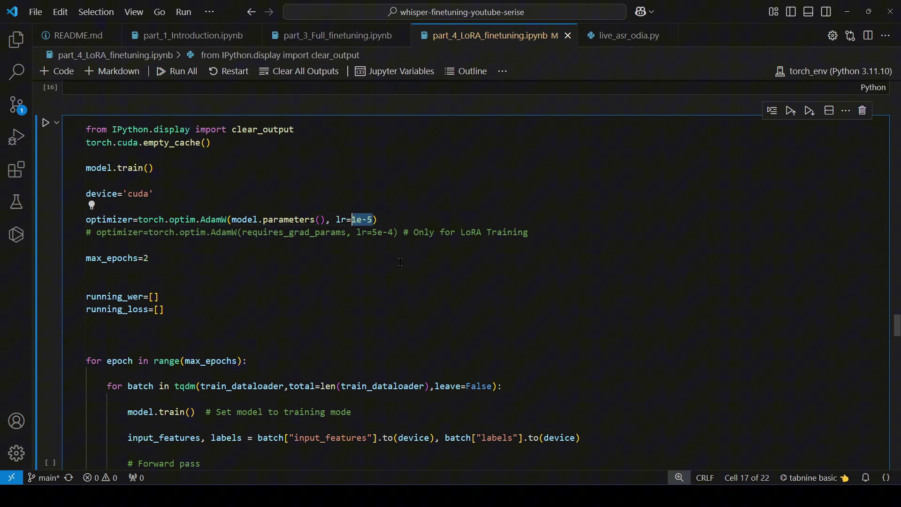
pyautogui.scroll(-6, 400, 262)
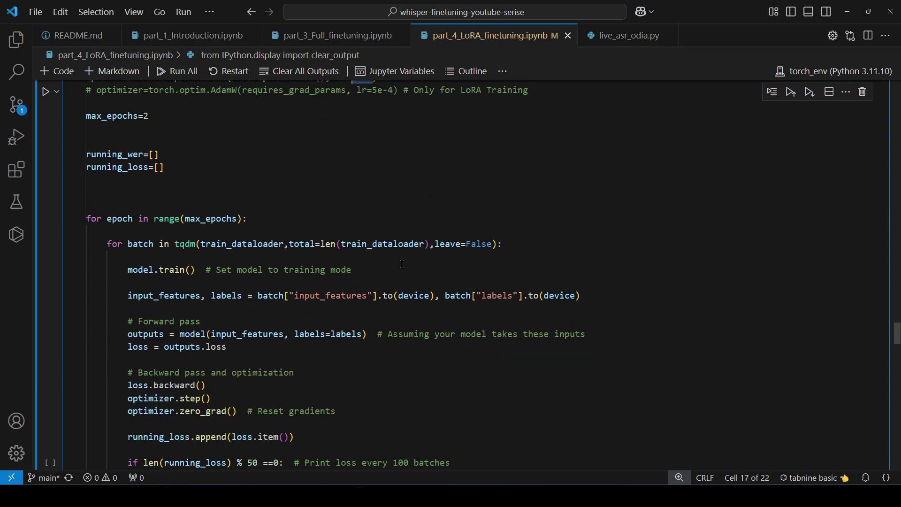
pyautogui.scroll(-2, 401, 264)
# Highlight the batch loop, the input_features and labels variables, and the forward-pass outputs.
pyautogui.moveTo(107, 149); pyautogui.dragTo(499, 149)
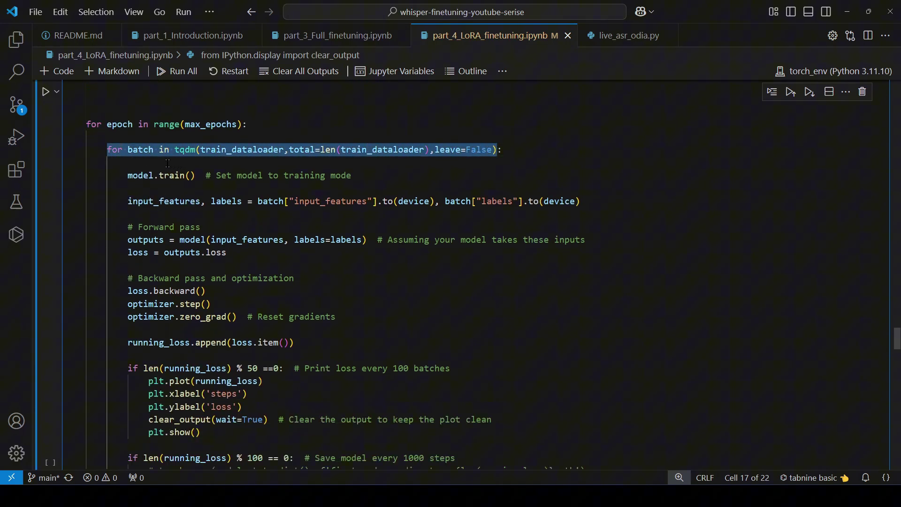
pyautogui.doubleClick(159, 200)
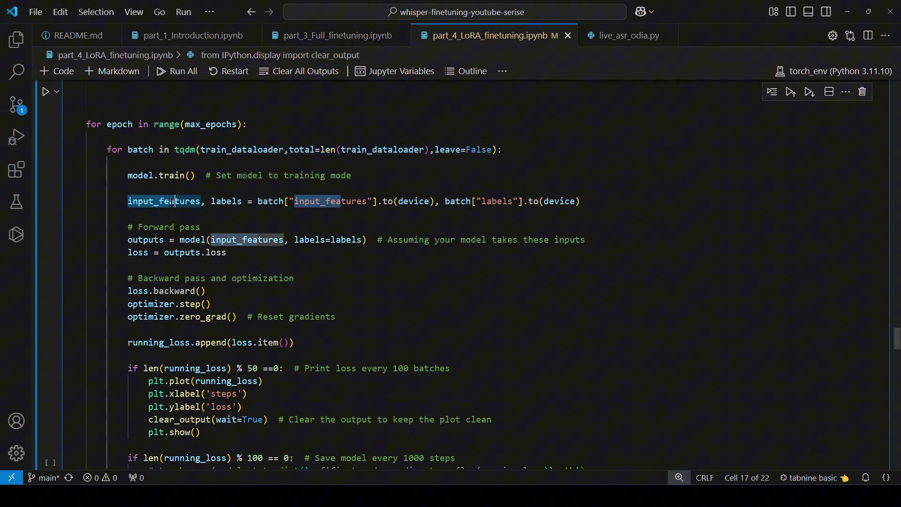
pyautogui.moveTo(245, 201); pyautogui.dragTo(220, 201)
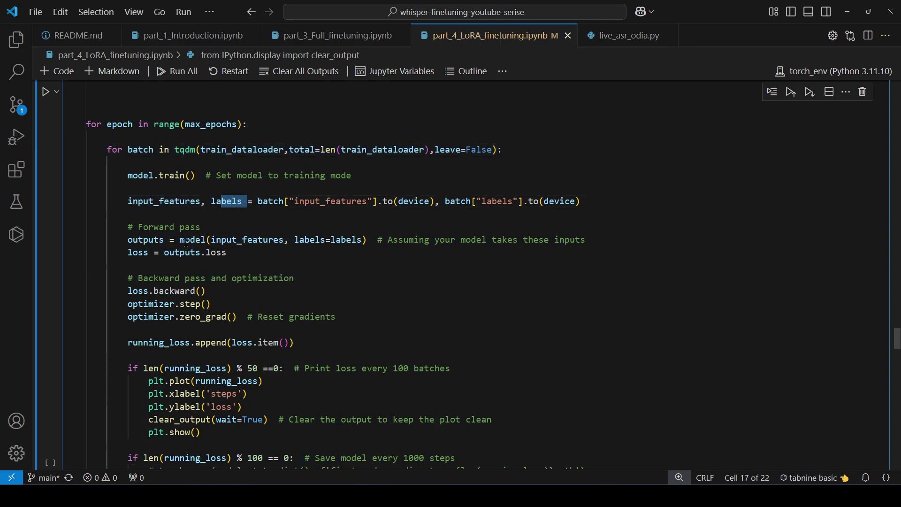
pyautogui.moveTo(179, 240); pyautogui.dragTo(363, 240)
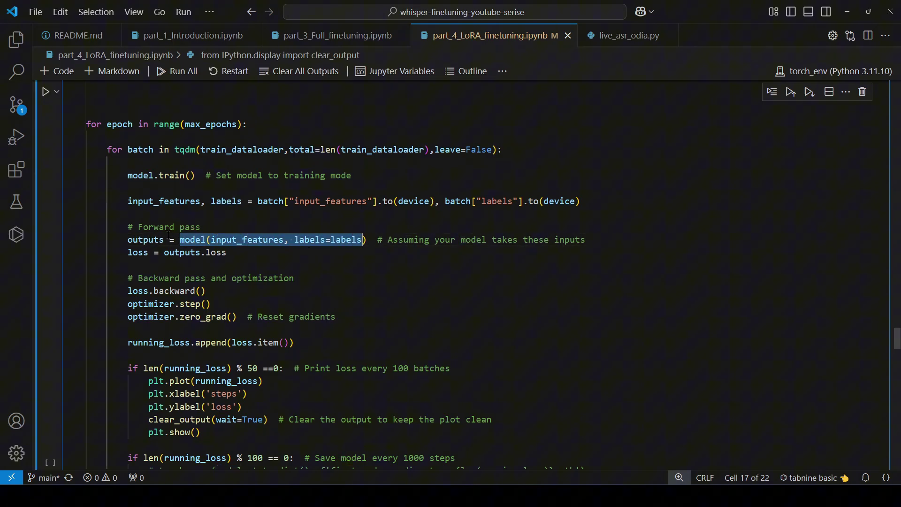
pyautogui.doubleClick(144, 240)
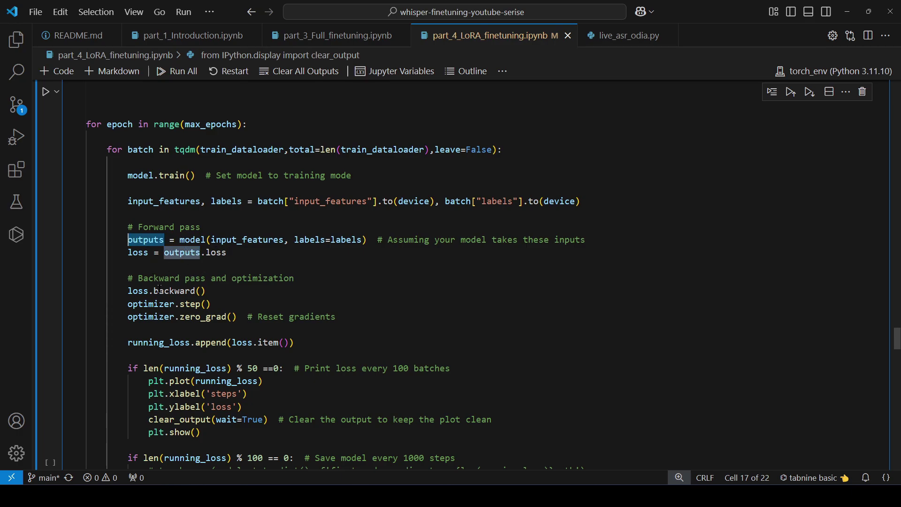
# Highlight loss.backward(), optimizer.step(), optimizer.zero_grad() and the save-every-100-steps block.
pyautogui.click(128, 291)
pyautogui.moveTo(129, 290)
pyautogui.mouseDown()
pyautogui.moveTo(205, 291)
pyautogui.moveTo(129, 304)
pyautogui.mouseUp()
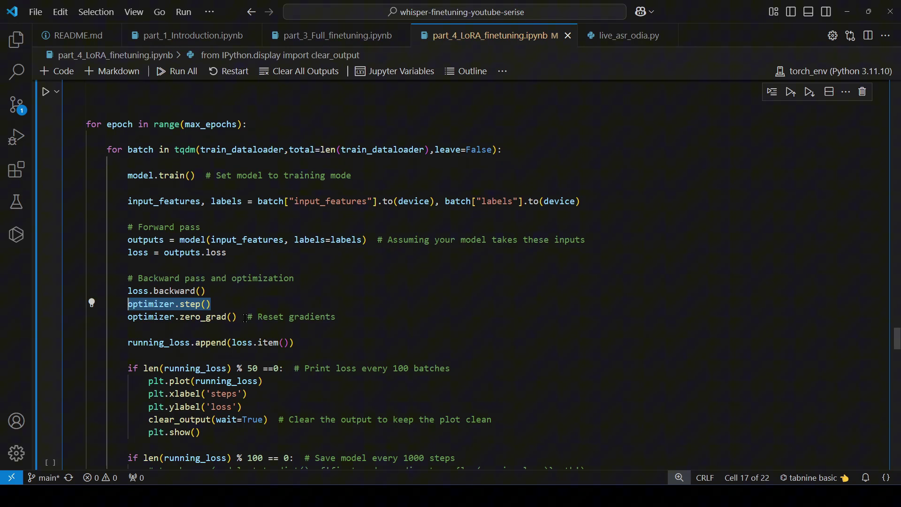
pyautogui.moveTo(246, 317); pyautogui.dragTo(129, 317)
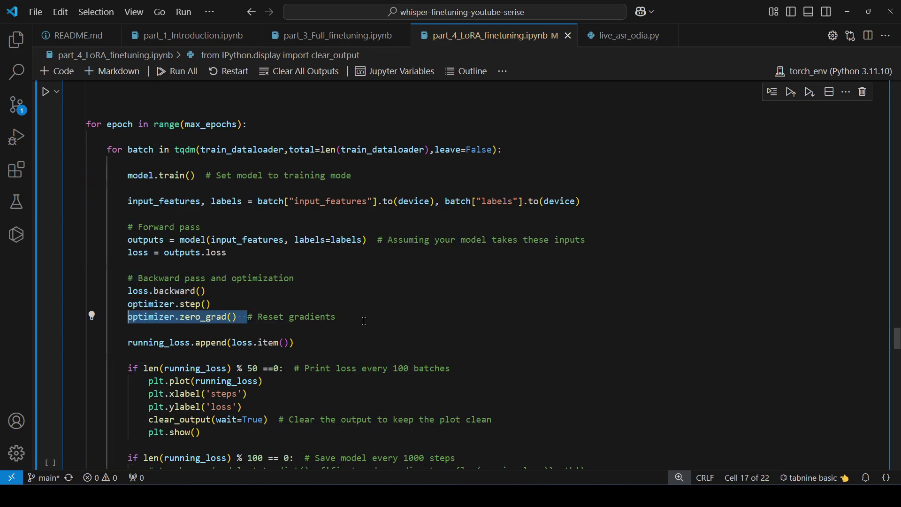
pyautogui.scroll(-2, 363, 321)
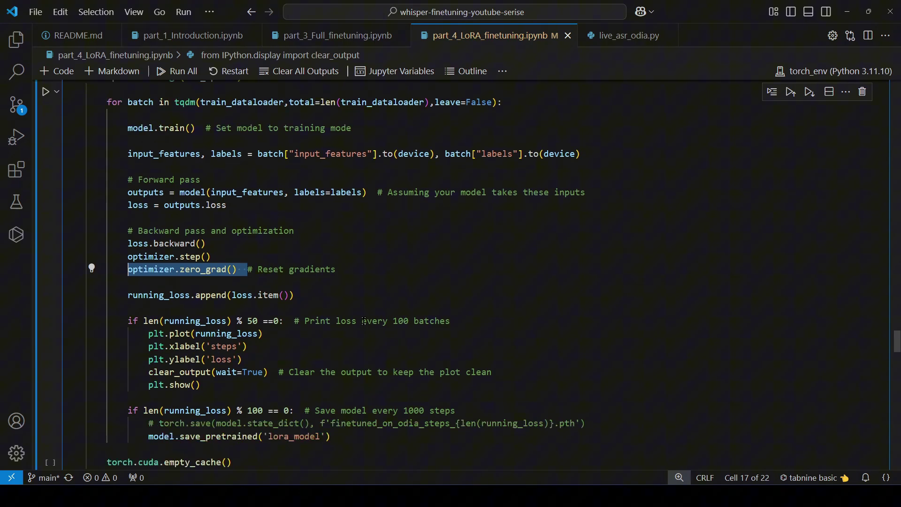
pyautogui.moveTo(201, 338); pyautogui.dragTo(72, 279)
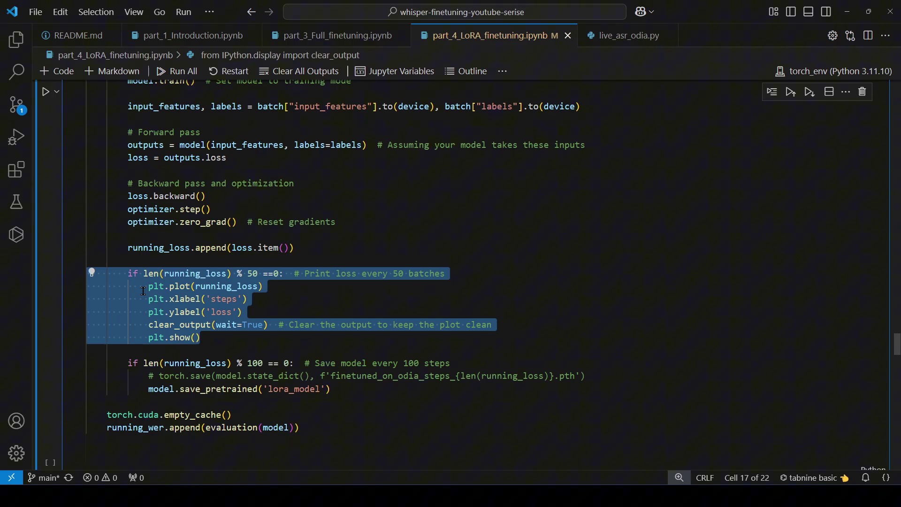
pyautogui.scroll(-2, 329, 345)
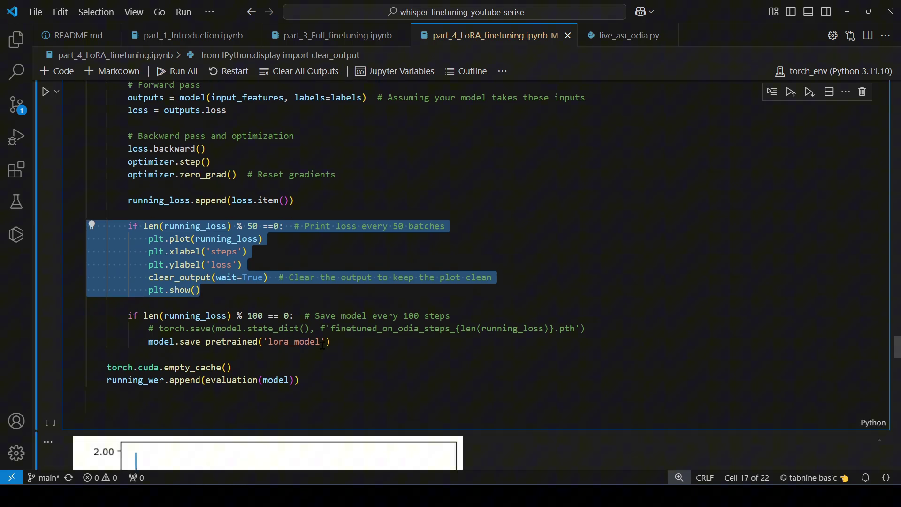
pyautogui.moveTo(343, 345); pyautogui.dragTo(92, 314)
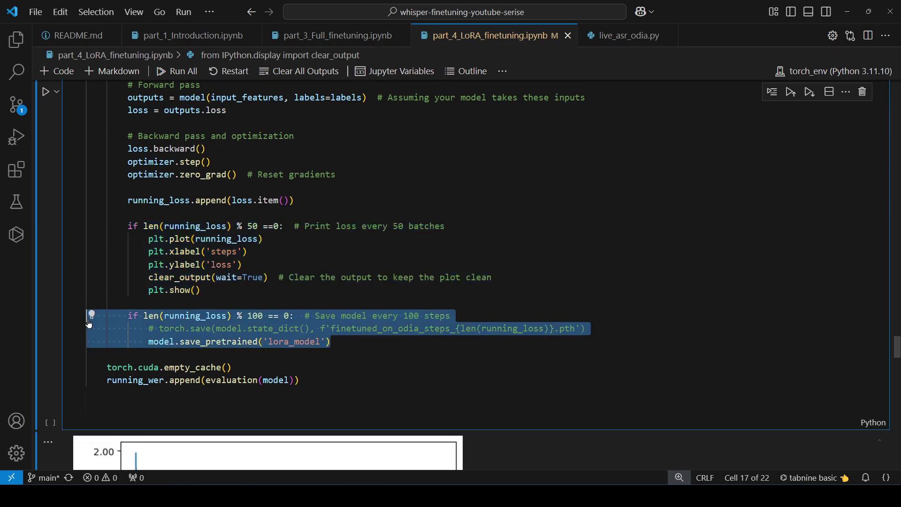
pyautogui.scroll(-3, 348, 317)
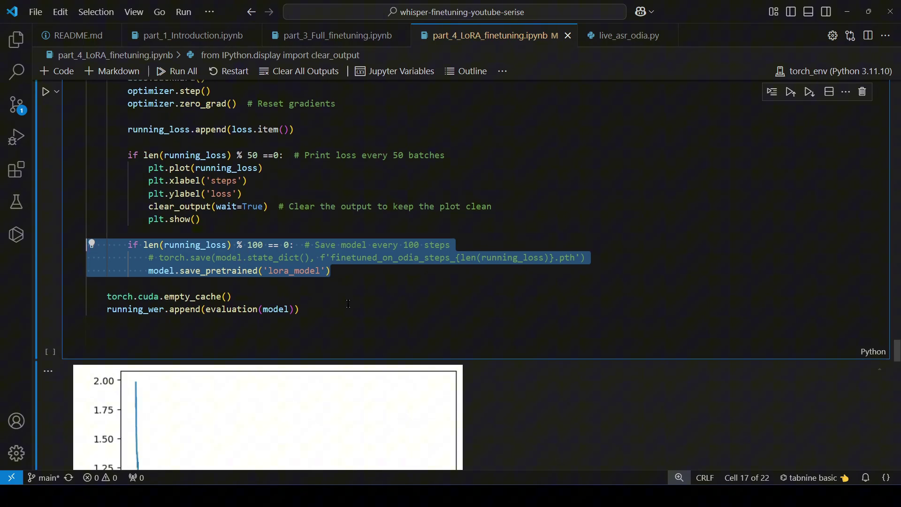
pyautogui.scroll(-3, 347, 338)
pyautogui.scroll(-3, 347, 359)
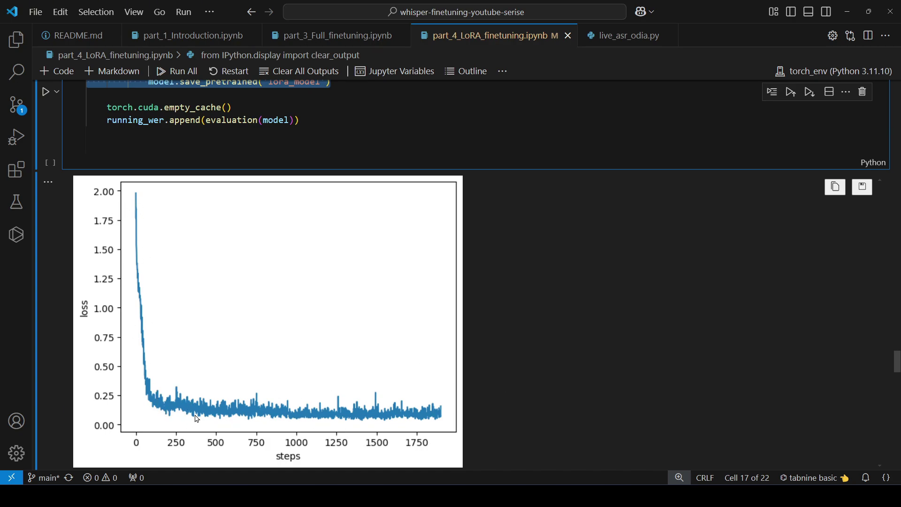
pyautogui.scroll(-2, 487, 386)
pyautogui.scroll(-2, 487, 386)
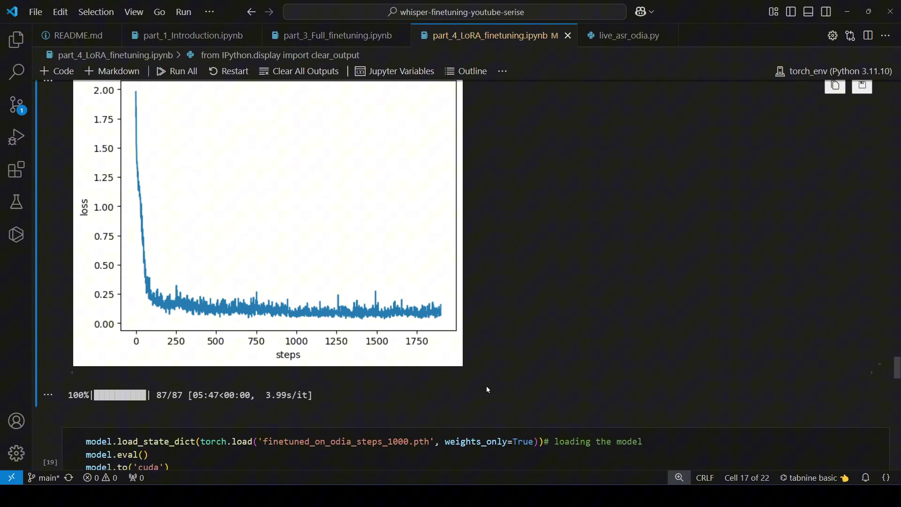
pyautogui.scroll(-1, 486, 386)
pyautogui.scroll(-3, 363, 394)
pyautogui.scroll(-2, 363, 394)
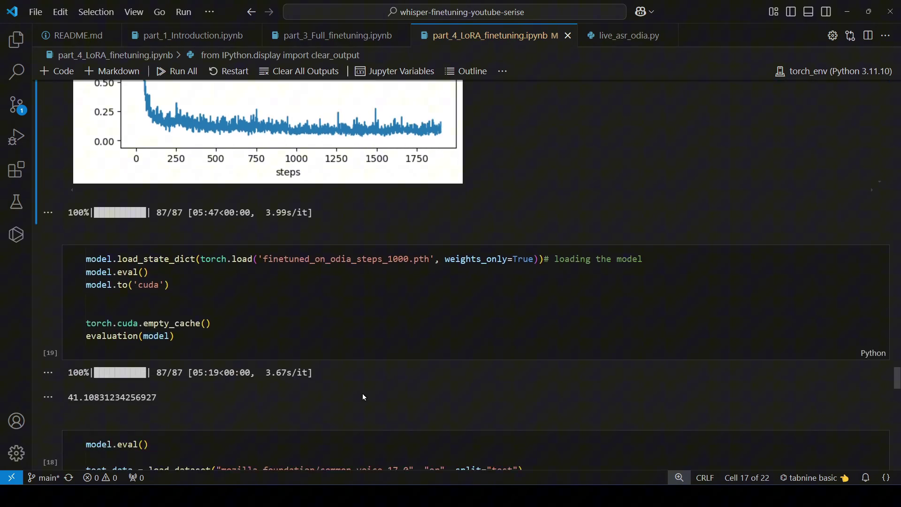
pyautogui.scroll(-1, 362, 394)
pyautogui.moveTo(177, 301); pyautogui.dragTo(88, 289)
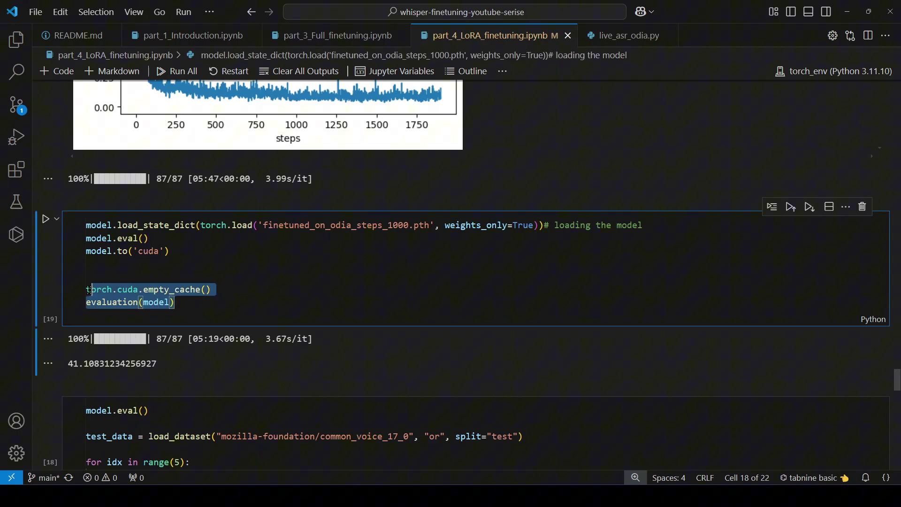
pyautogui.moveTo(158, 363); pyautogui.dragTo(67, 363)
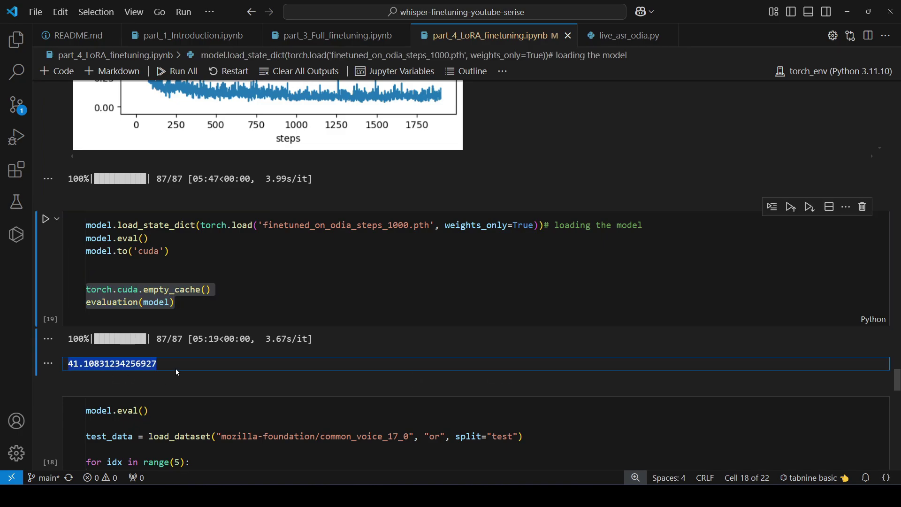
pyautogui.scroll(3, 176, 368)
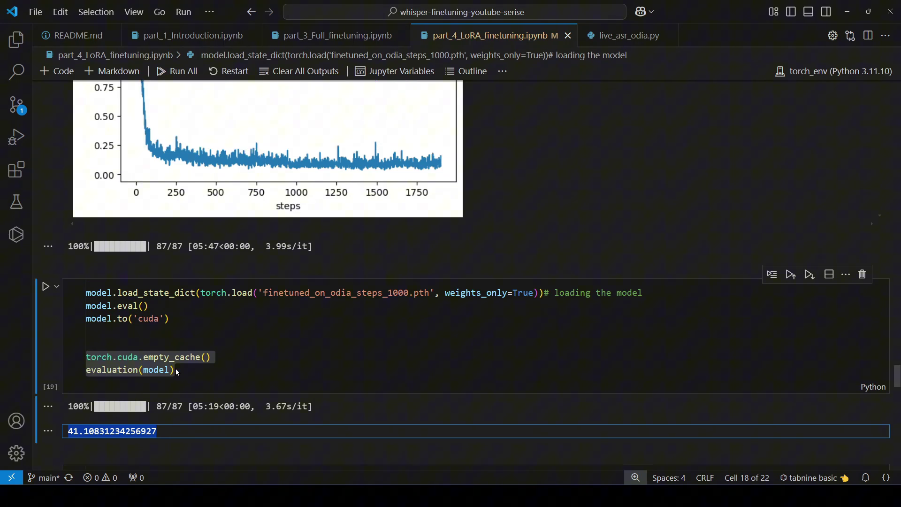
pyautogui.scroll(4, 175, 369)
pyautogui.scroll(2, 175, 368)
pyautogui.scroll(4, 177, 368)
pyautogui.scroll(4, 176, 369)
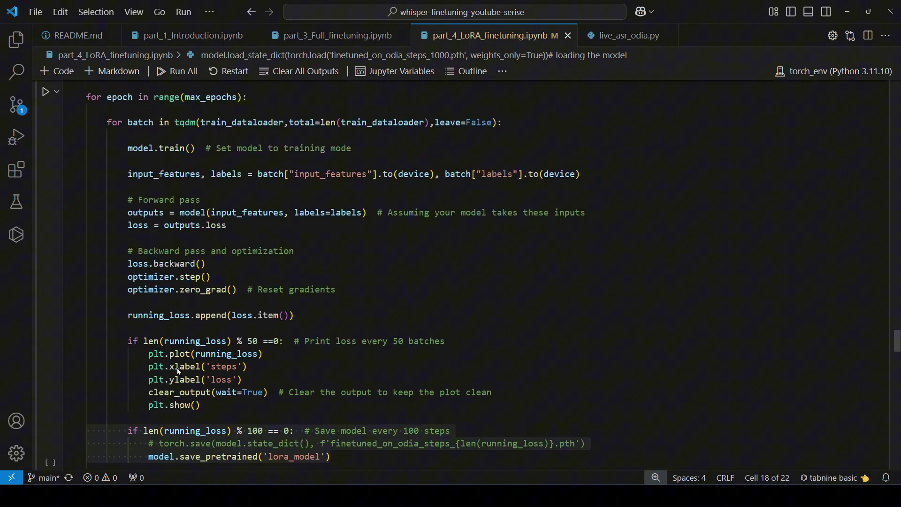
pyautogui.scroll(4, 177, 368)
pyautogui.scroll(3, 177, 368)
pyautogui.scroll(4, 176, 369)
pyautogui.scroll(4, 177, 368)
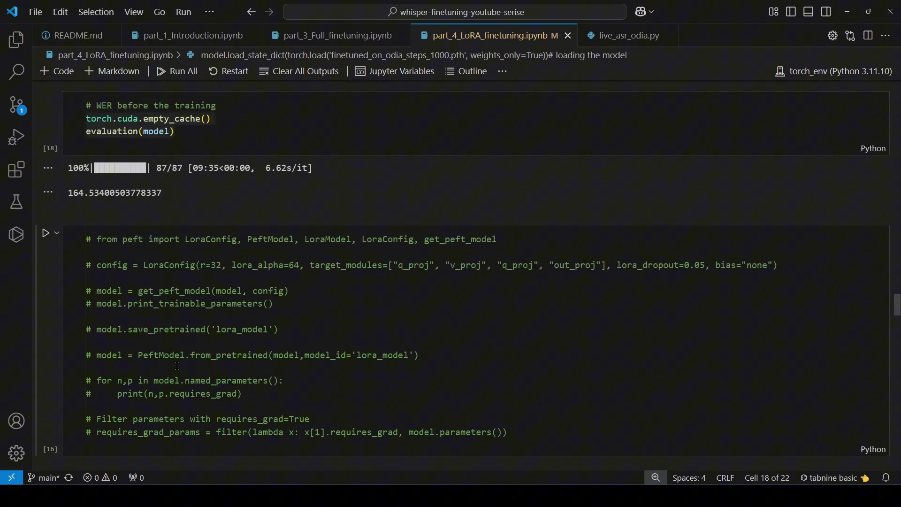
pyautogui.moveTo(68, 193); pyautogui.dragTo(118, 193)
pyautogui.scroll(-5, 134, 239)
pyautogui.scroll(-4, 134, 240)
pyautogui.scroll(-2, 134, 240)
pyautogui.scroll(-2, 134, 239)
pyautogui.doubleClick(146, 241)
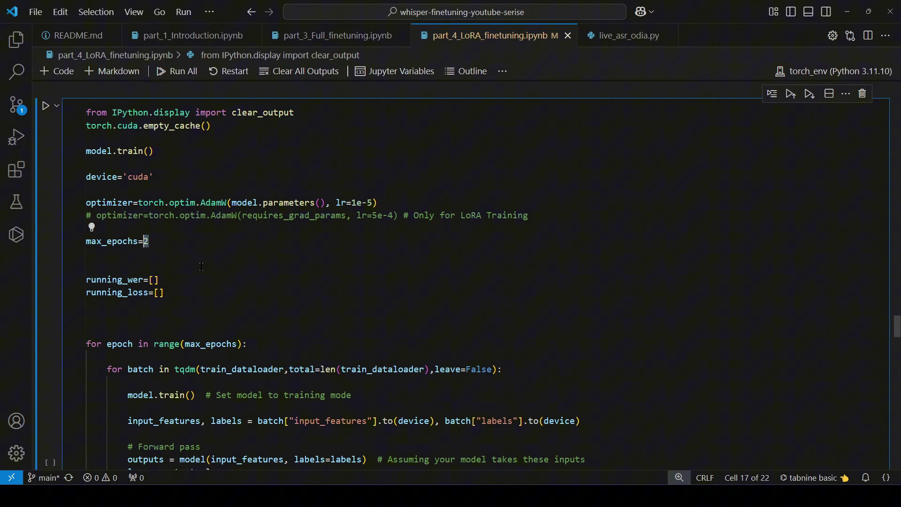
pyautogui.scroll(-1, 202, 266)
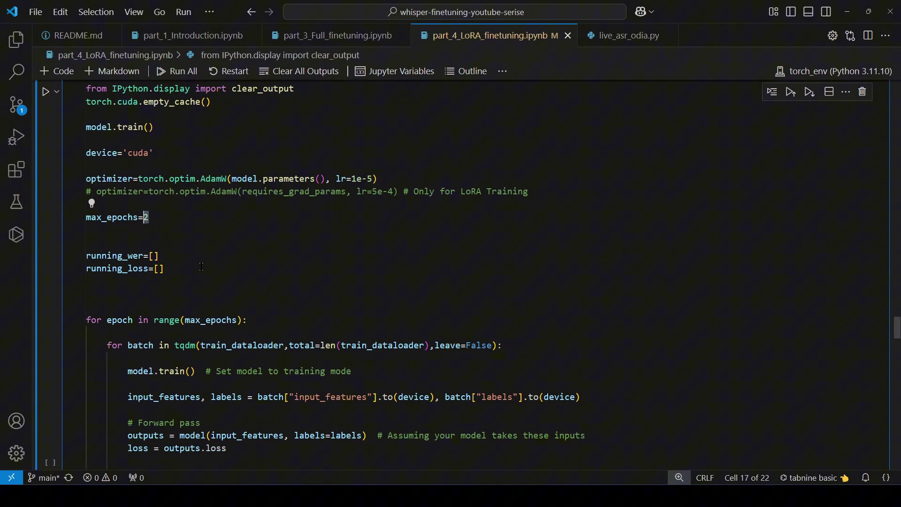
pyautogui.scroll(-3, 201, 266)
pyautogui.scroll(-3, 201, 266)
pyautogui.scroll(-3, 202, 266)
pyautogui.scroll(-3, 201, 267)
pyautogui.scroll(-3, 202, 272)
pyautogui.scroll(-2, 201, 271)
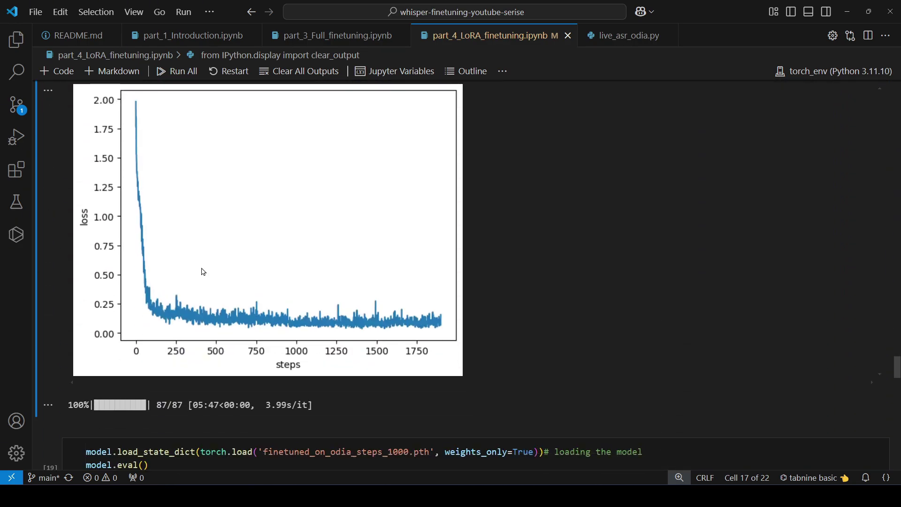
pyautogui.moveTo(268, 230)
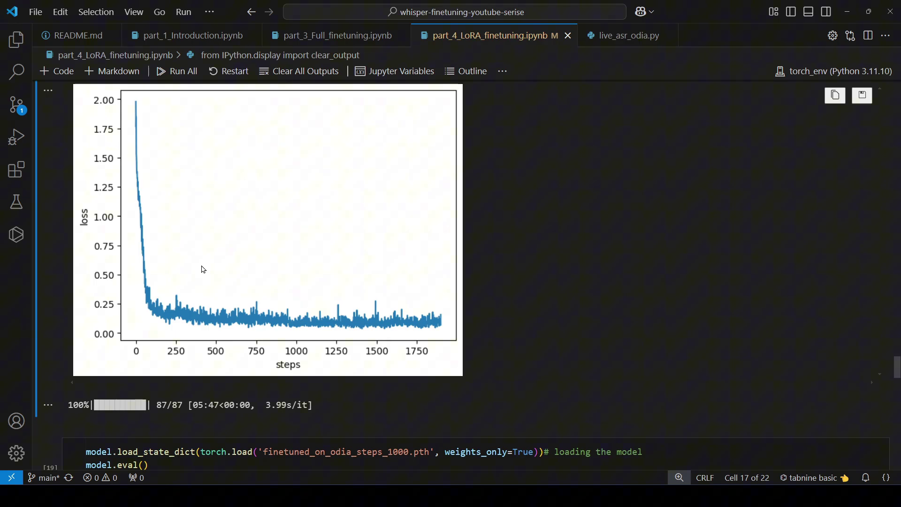
pyautogui.scroll(-4, 202, 269)
pyautogui.scroll(-4, 201, 269)
pyautogui.scroll(-3, 201, 269)
pyautogui.scroll(-3, 201, 269)
pyautogui.scroll(-3, 201, 265)
pyautogui.scroll(-2, 201, 265)
pyautogui.scroll(1, 201, 265)
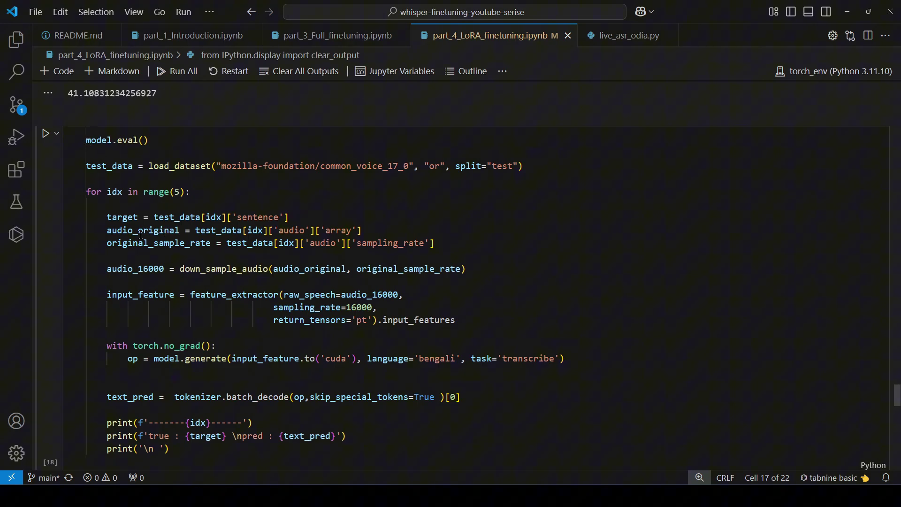
pyautogui.scroll(-3, 140, 236)
pyautogui.scroll(-2, 188, 263)
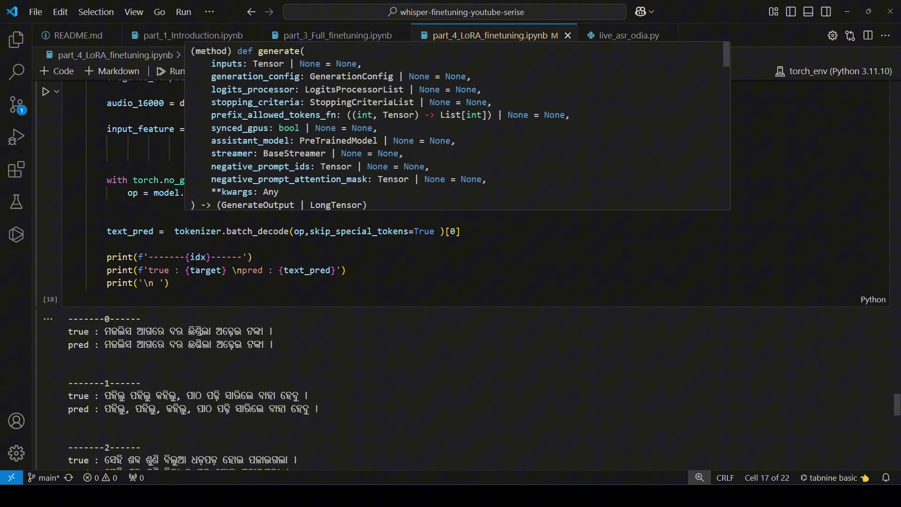
pyautogui.scroll(-2, 191, 267)
pyautogui.moveTo(106, 283); pyautogui.dragTo(262, 297)
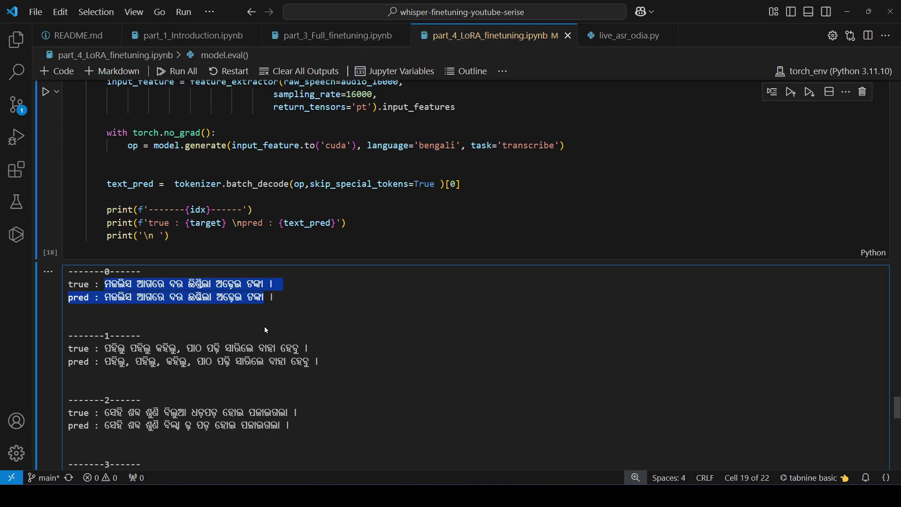
pyautogui.scroll(-1, 264, 327)
pyautogui.moveTo(165, 362); pyautogui.dragTo(215, 362)
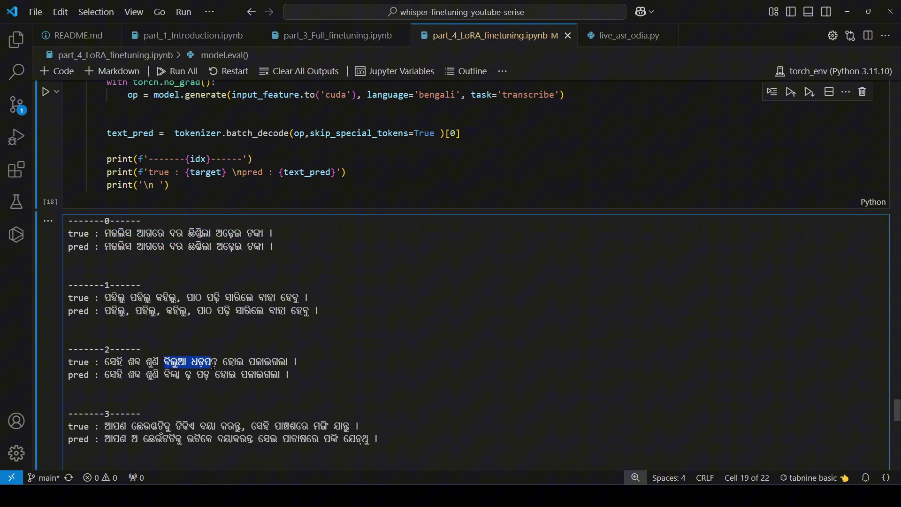
pyautogui.moveTo(164, 374); pyautogui.dragTo(213, 375)
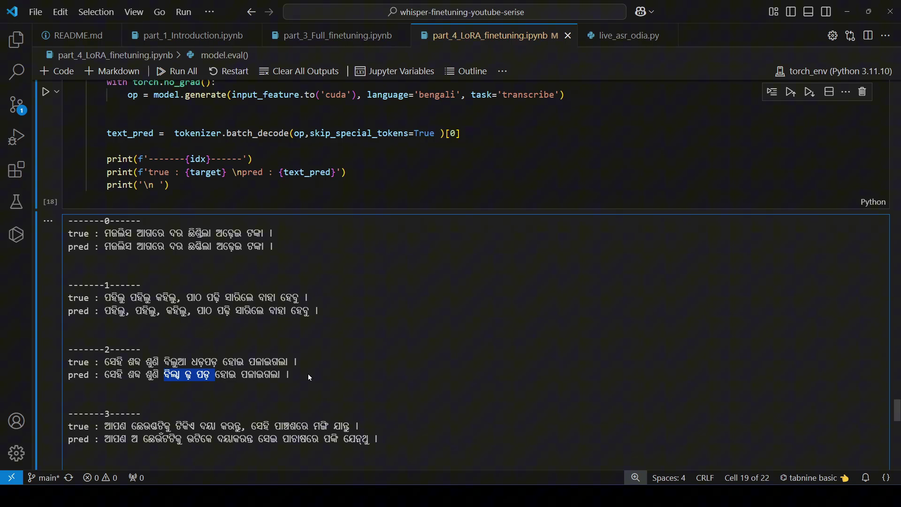
pyautogui.scroll(-3, 308, 374)
pyautogui.scroll(-5, 308, 374)
pyautogui.scroll(-2, 206, 269)
pyautogui.scroll(1, 207, 269)
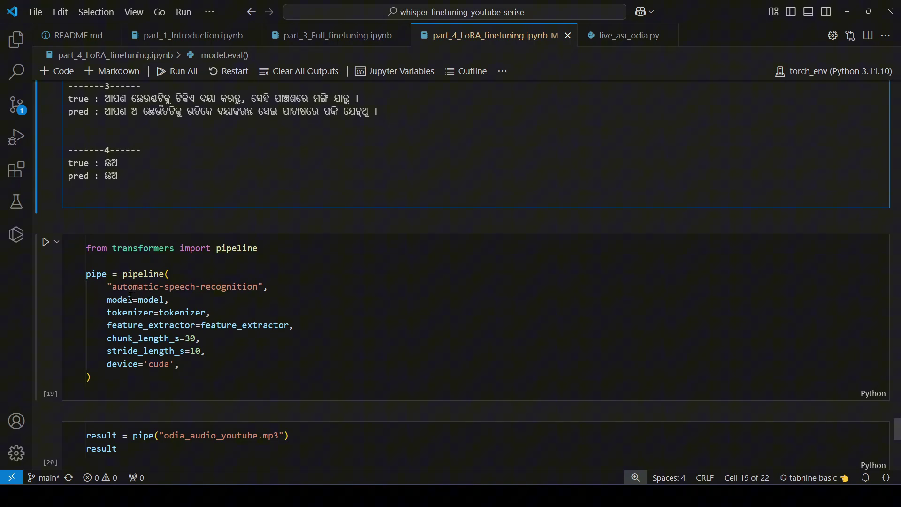
pyautogui.moveTo(123, 273); pyautogui.dragTo(165, 274)
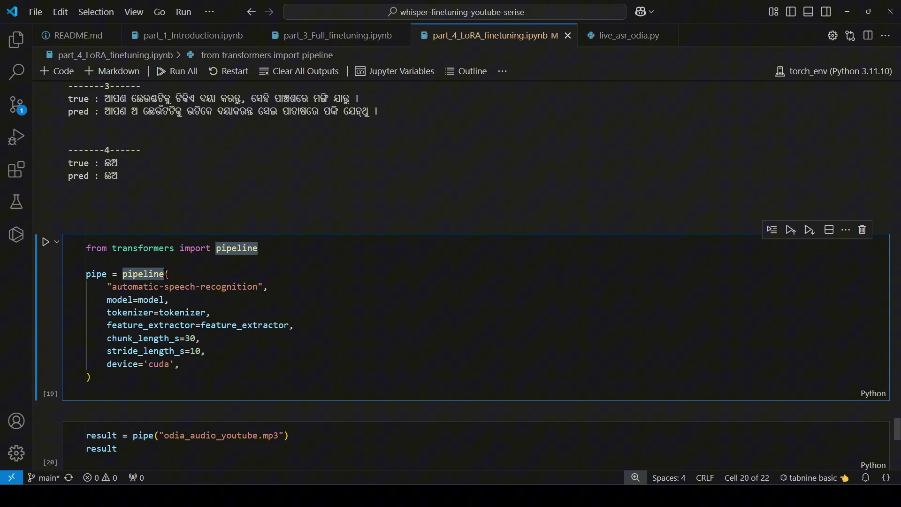
pyautogui.moveTo(113, 287); pyautogui.dragTo(262, 287)
pyautogui.moveTo(169, 300); pyautogui.dragTo(108, 299)
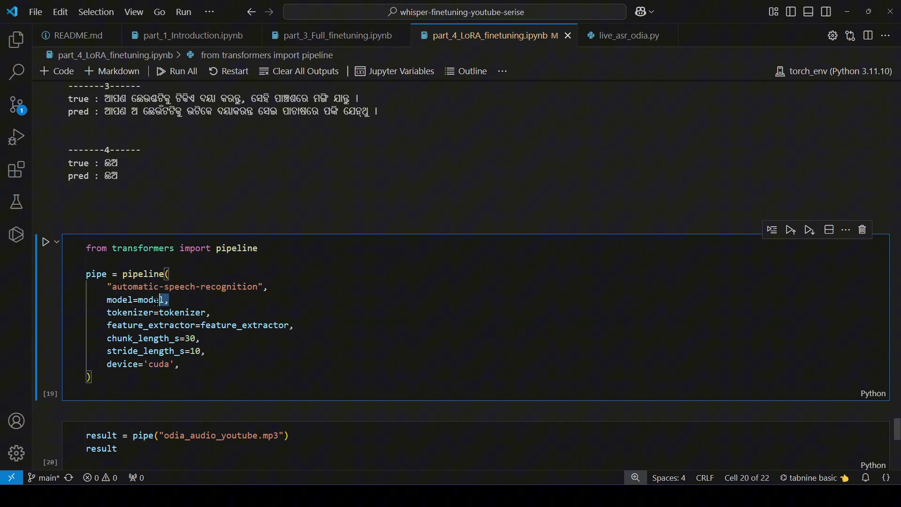
pyautogui.moveTo(208, 313); pyautogui.dragTo(160, 312)
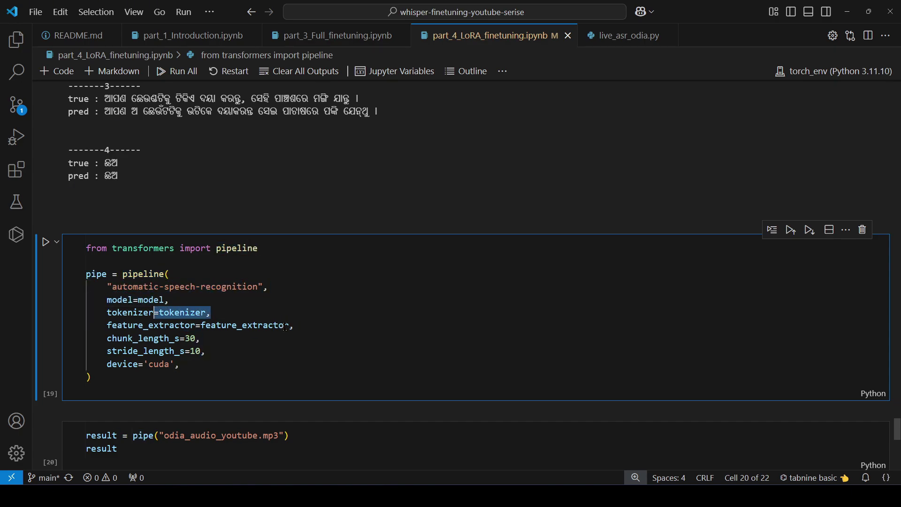
pyautogui.moveTo(293, 326); pyautogui.dragTo(246, 325)
pyautogui.scroll(-2, 218, 352)
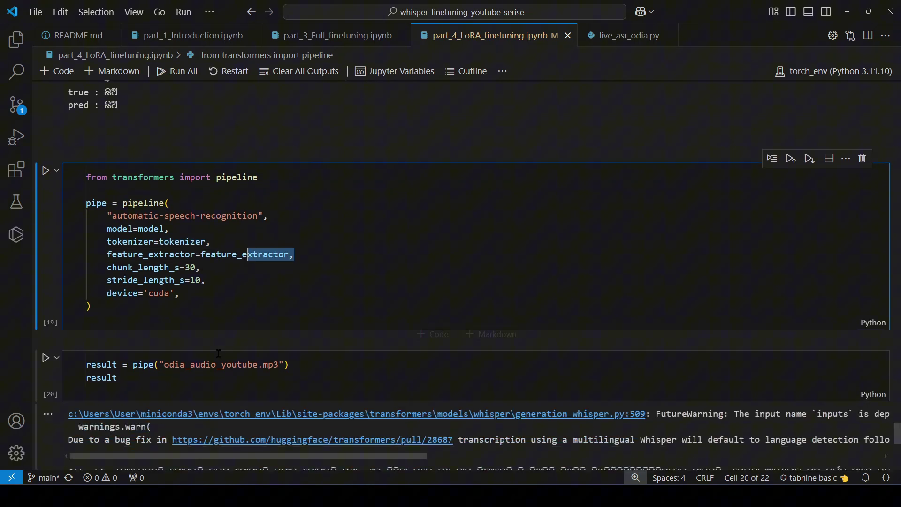
pyautogui.scroll(-1, 218, 352)
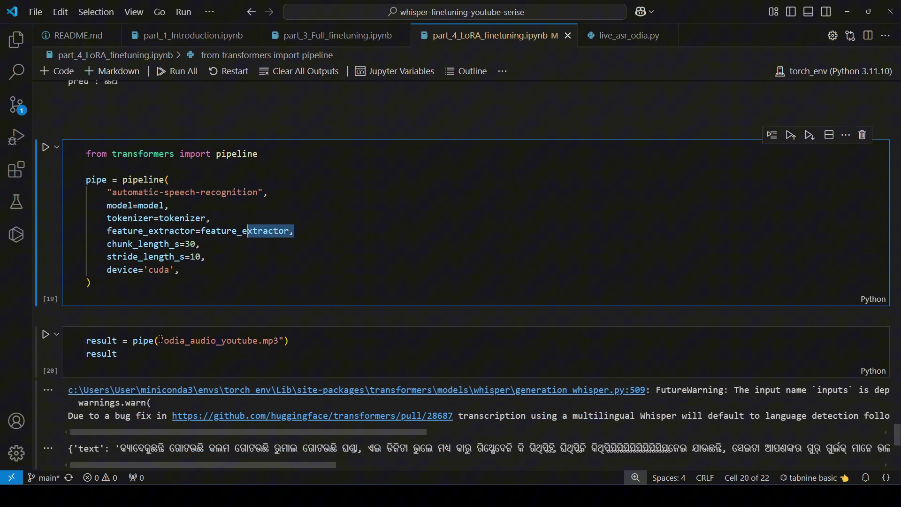
pyautogui.moveTo(163, 340); pyautogui.dragTo(278, 341)
pyautogui.scroll(-1, 307, 356)
pyautogui.scroll(-1, 307, 356)
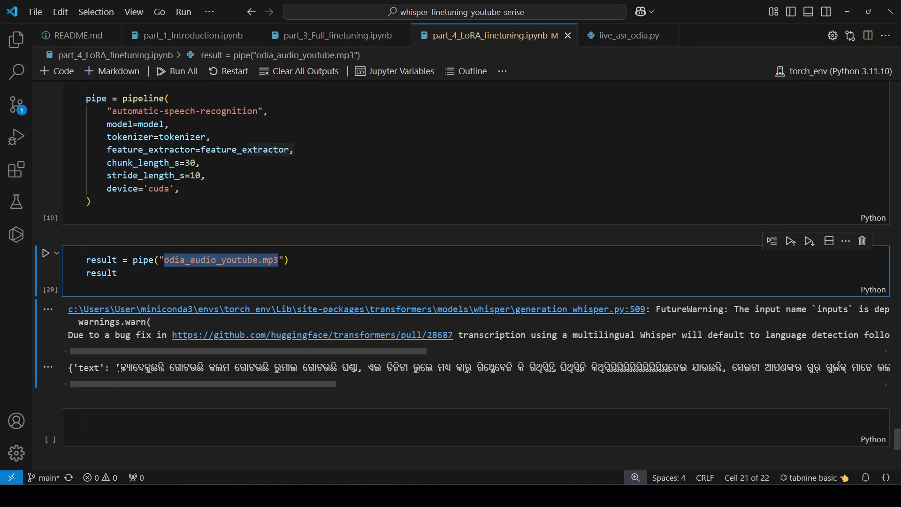
pyautogui.moveTo(121, 367); pyautogui.dragTo(888, 367)
pyautogui.moveTo(799, 367); pyautogui.dragTo(828, 367)
pyautogui.click(527, 386)
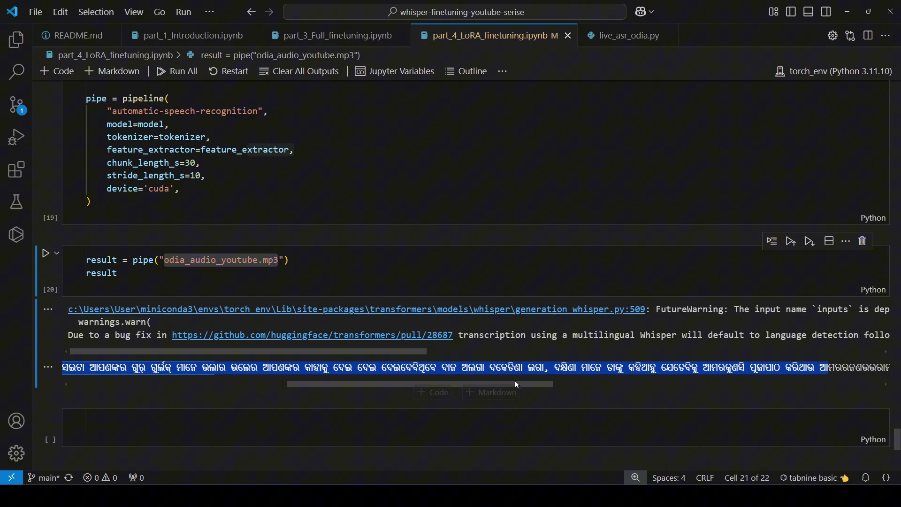
pyautogui.moveTo(526, 383); pyautogui.dragTo(211, 385)
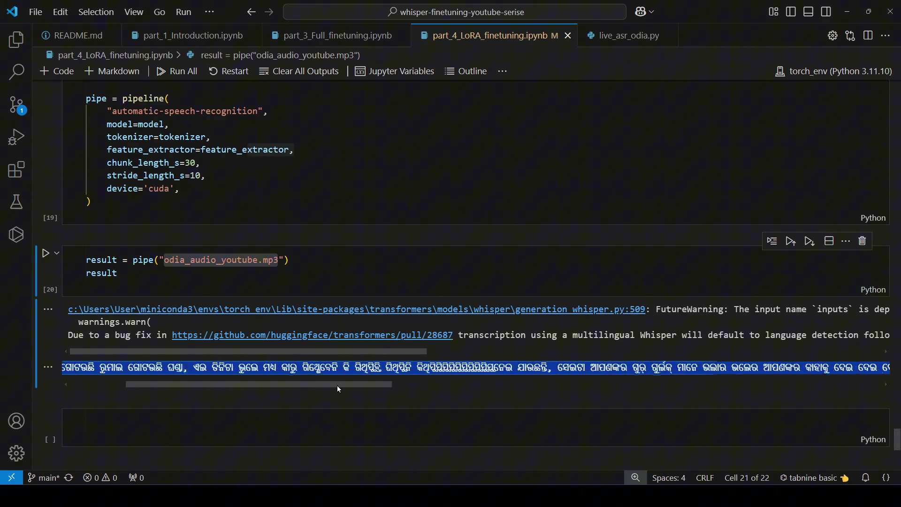
pyautogui.moveTo(121, 367); pyautogui.dragTo(248, 367)
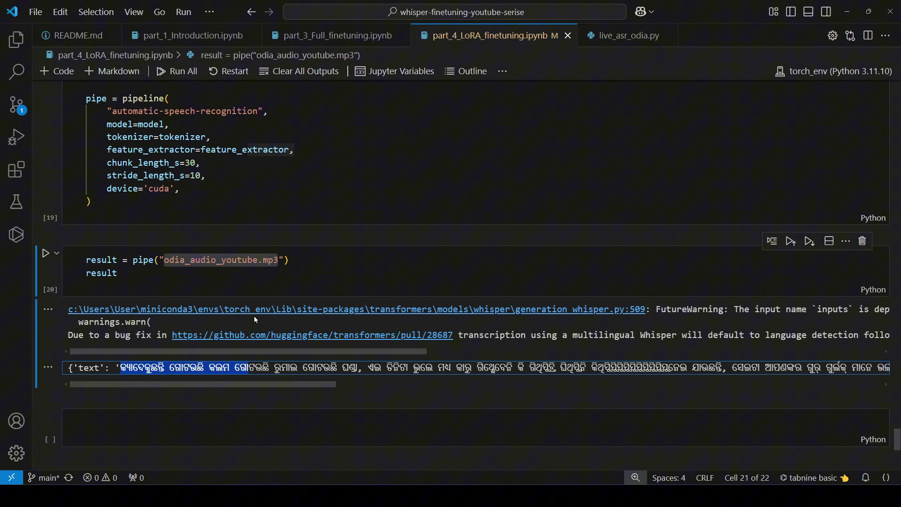
pyautogui.click(250, 367)
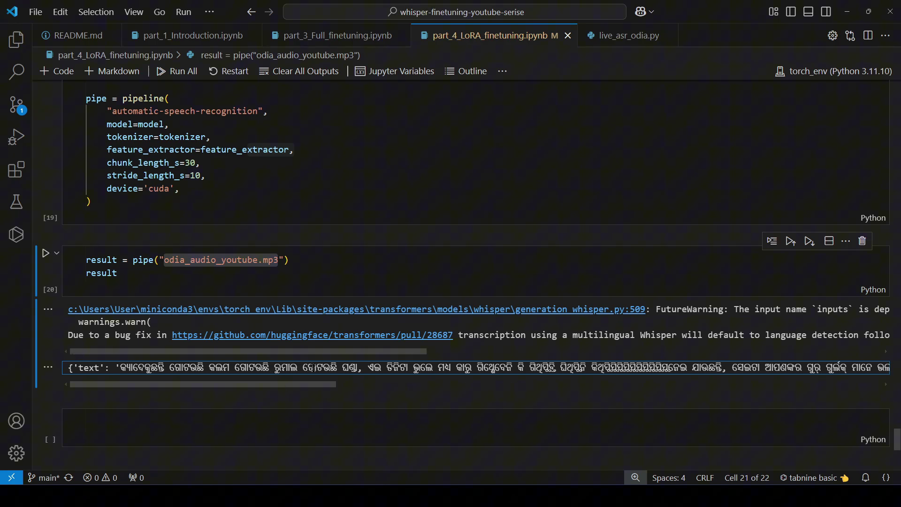
pyautogui.moveTo(367, 367); pyautogui.dragTo(810, 369)
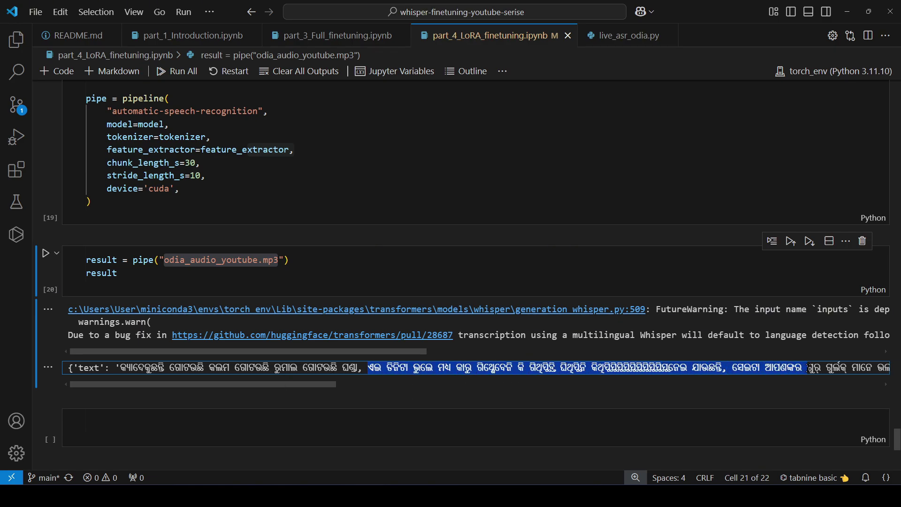
pyautogui.scroll(-1, 299, 383)
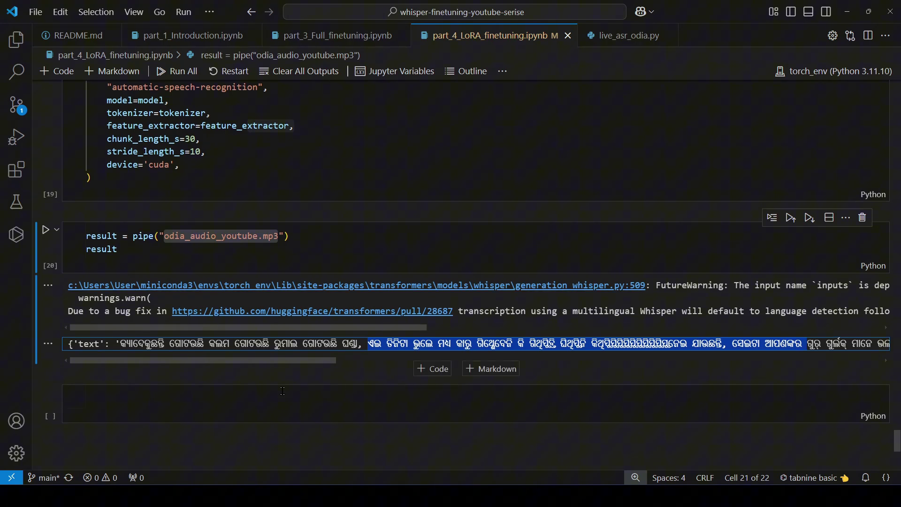
pyautogui.scroll(-2, 282, 391)
# Switch to live_asr_odia.py, fold and unfold its imports, and place the cursor on line 54.
pyautogui.hotkey('ctrl', 'pagedown')
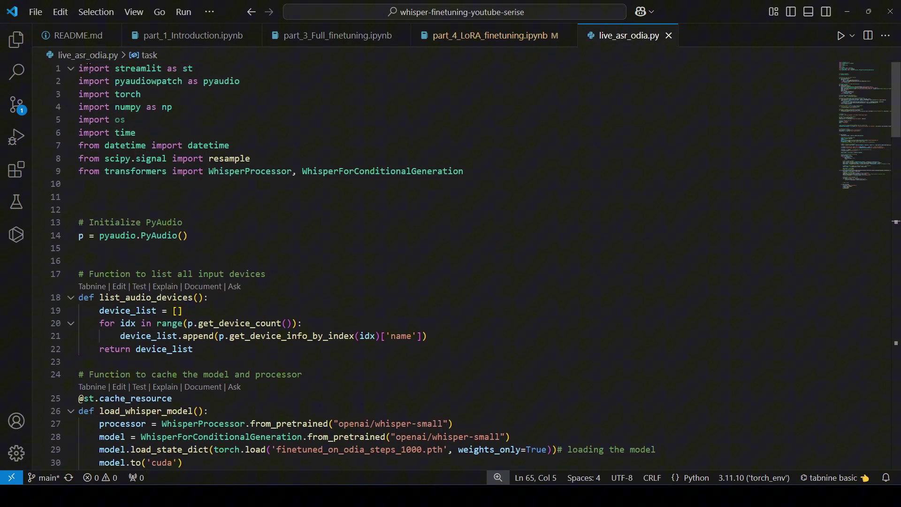
pyautogui.click(71, 68)
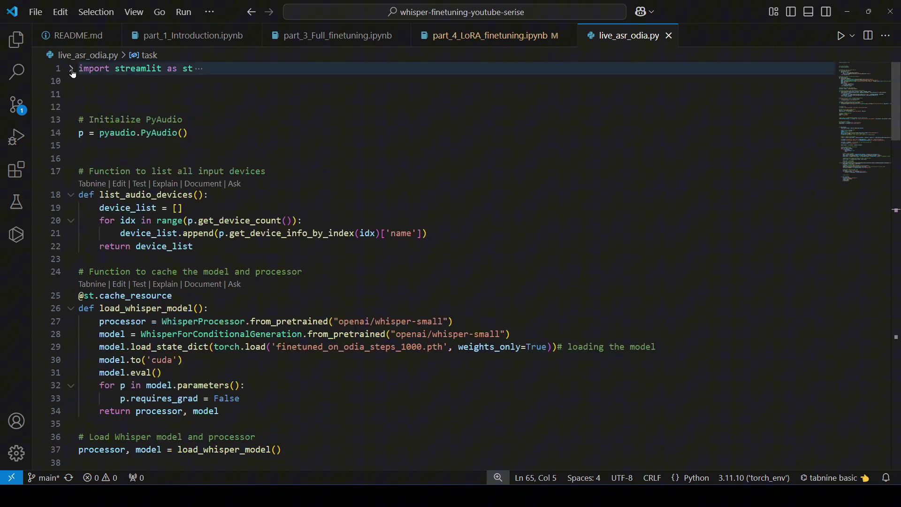
pyautogui.click(73, 69)
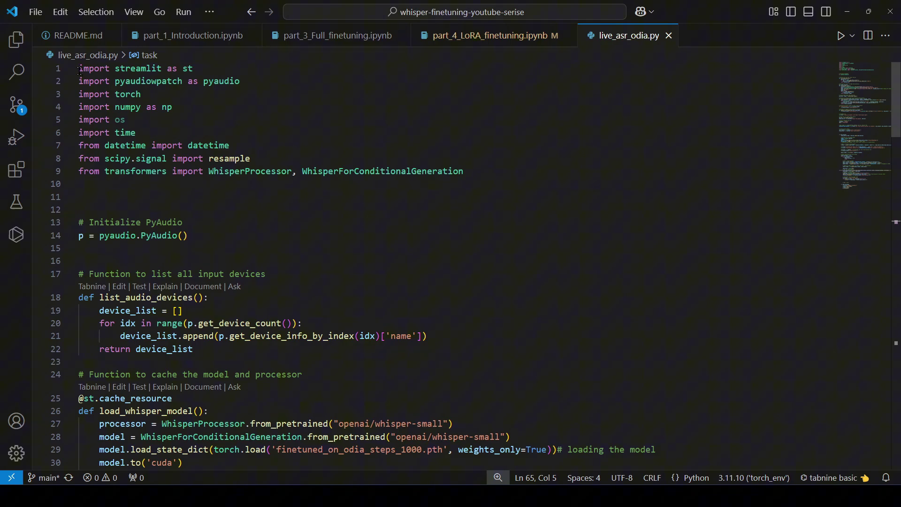
pyautogui.moveTo(80, 68); pyautogui.dragTo(205, 174)
pyautogui.scroll(-2, 391, 299)
pyautogui.click(391, 299)
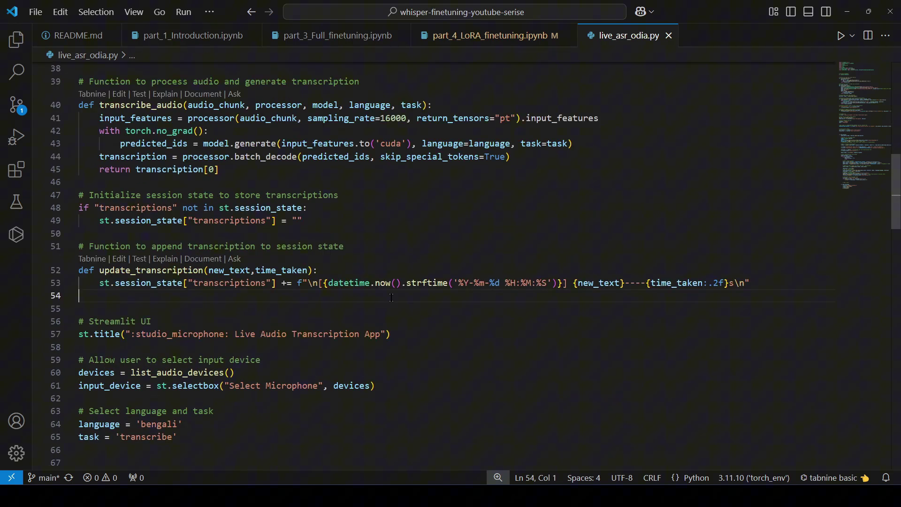